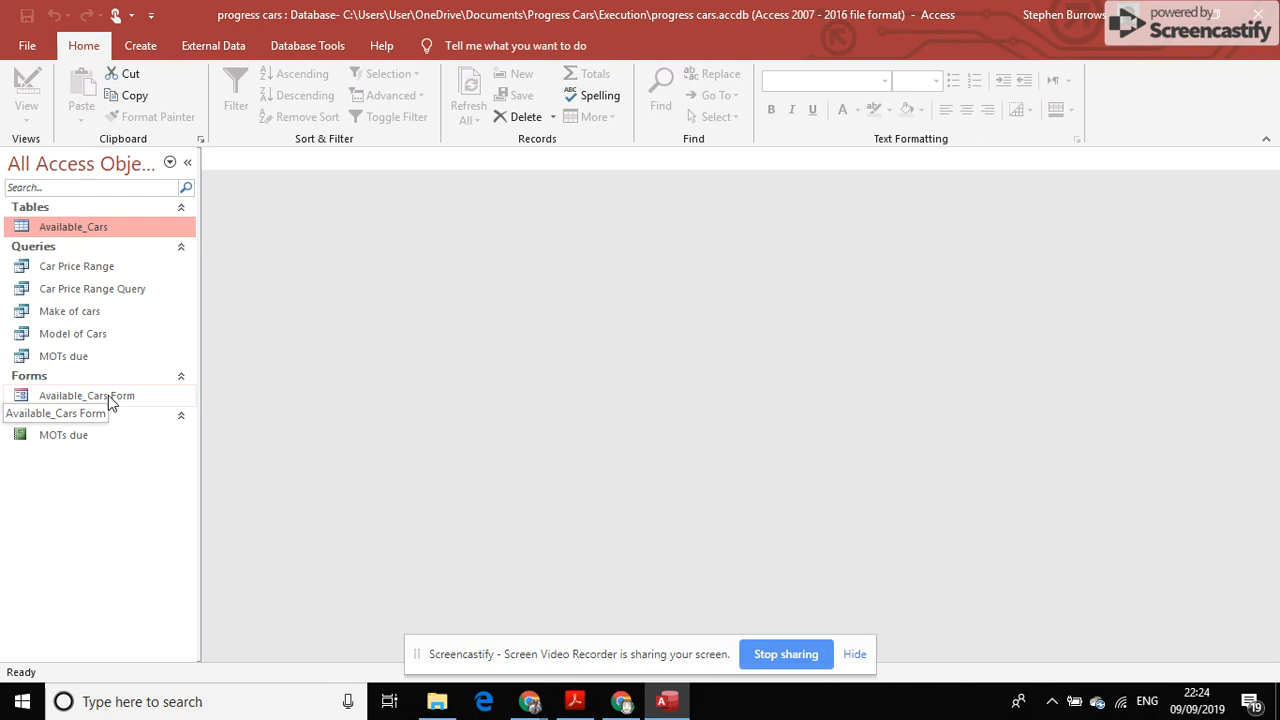
Run the Make of cars query with Bmw as the make of car.
double_click(86, 311)
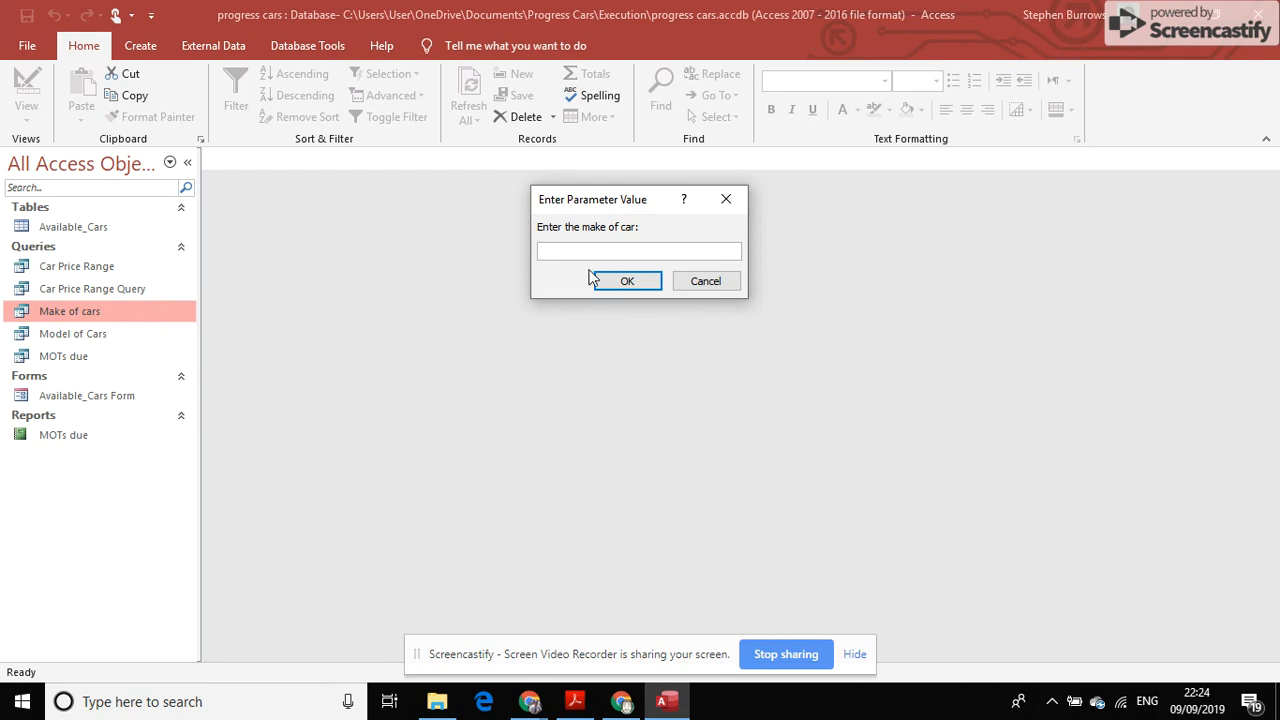
type("Bmw")
key("Return")
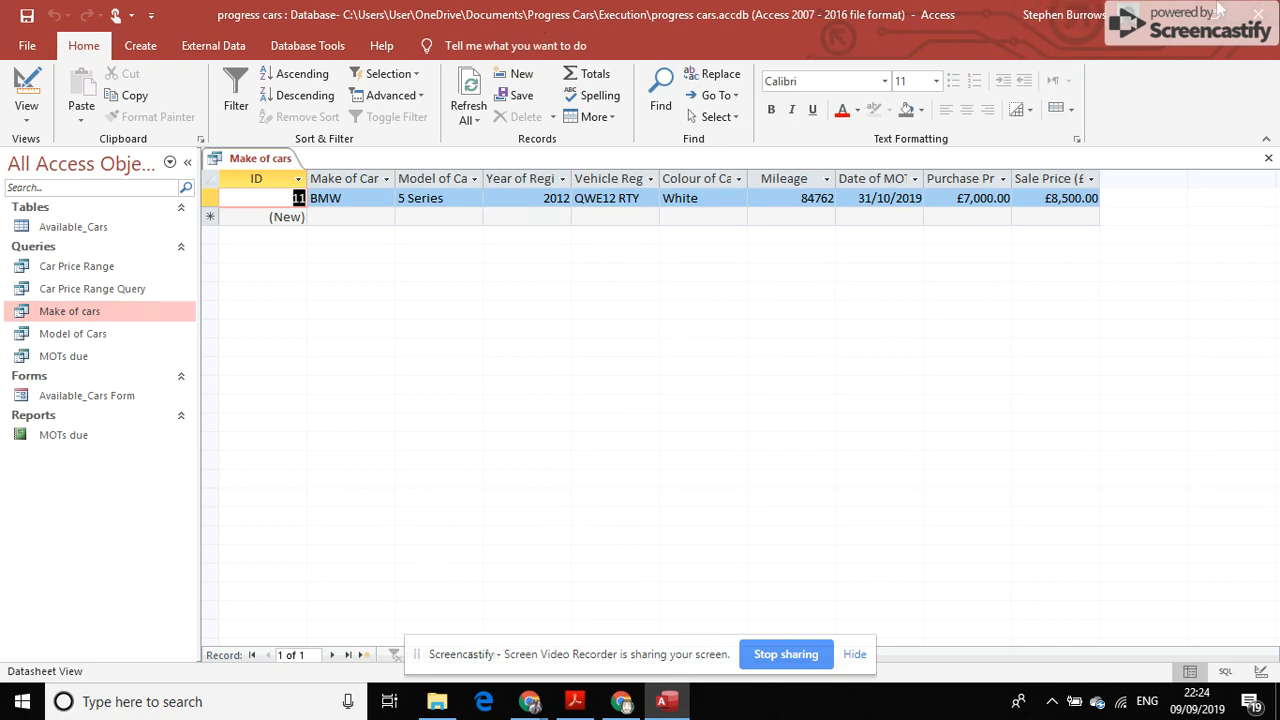
Close the database and duplicate the progress cars file within the Execution folder in File Explorer.
left_click(1257, 15)
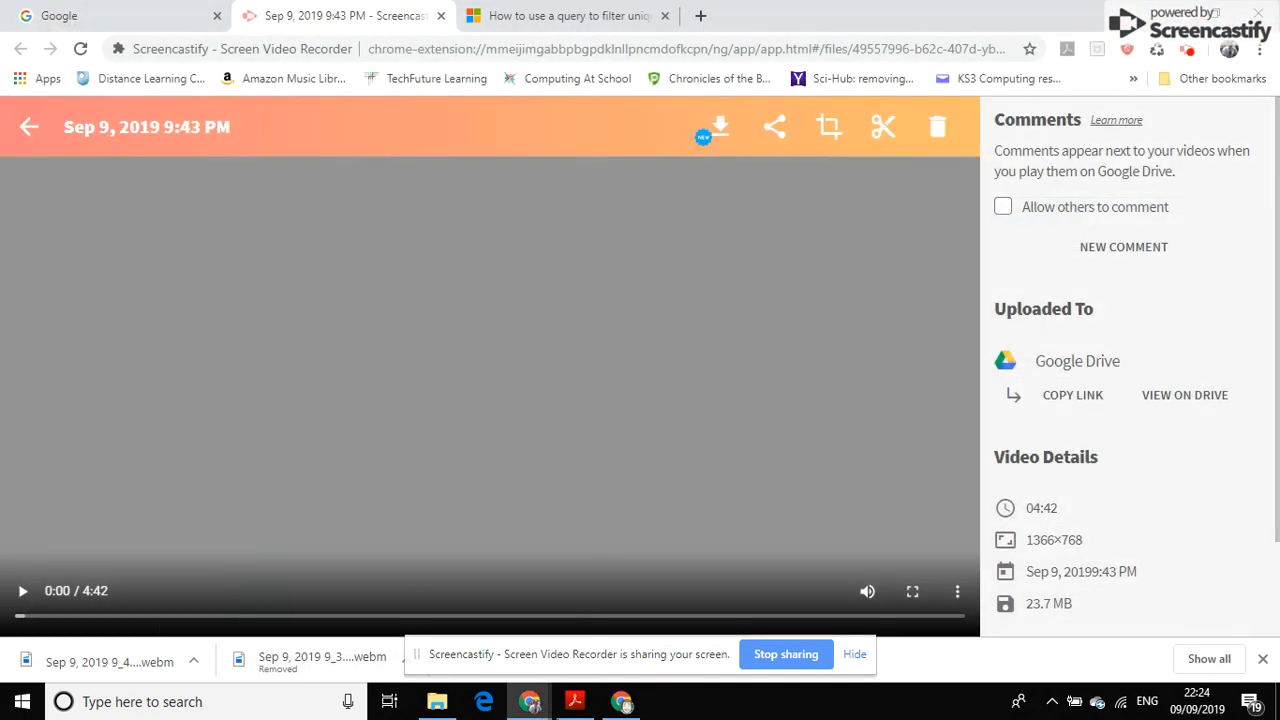
left_click(437, 701)
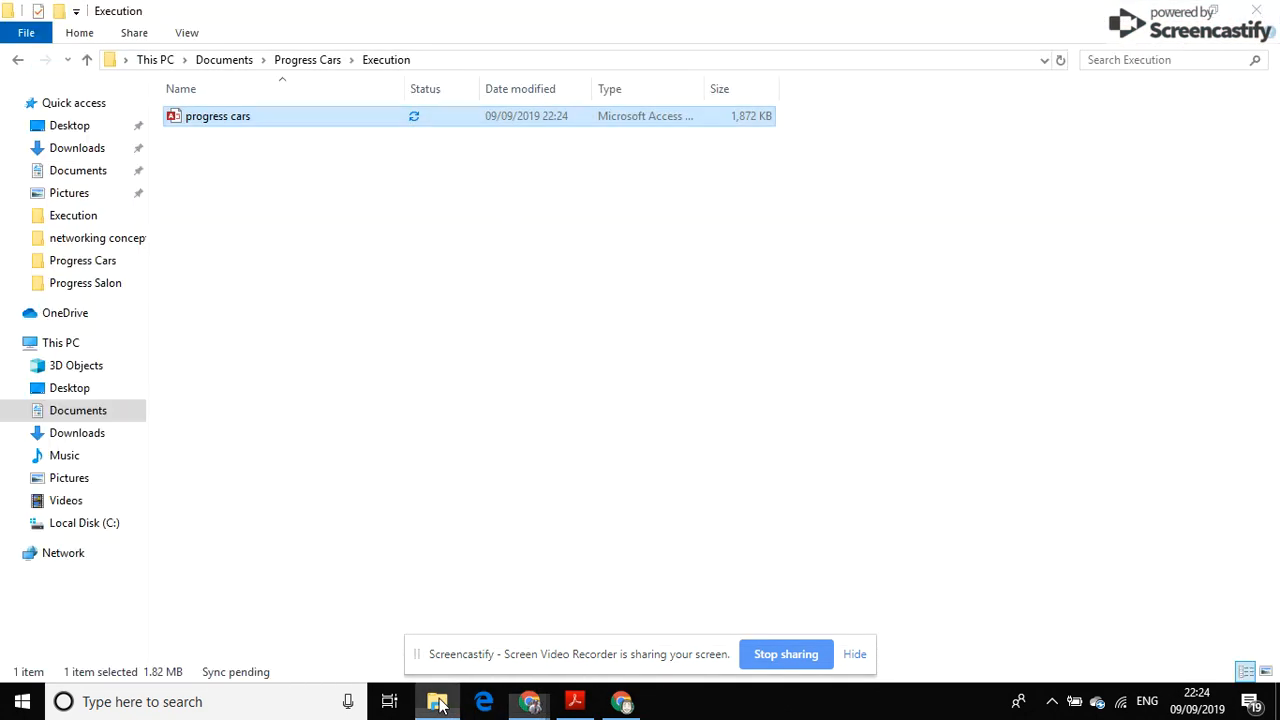
right_click(224, 116)
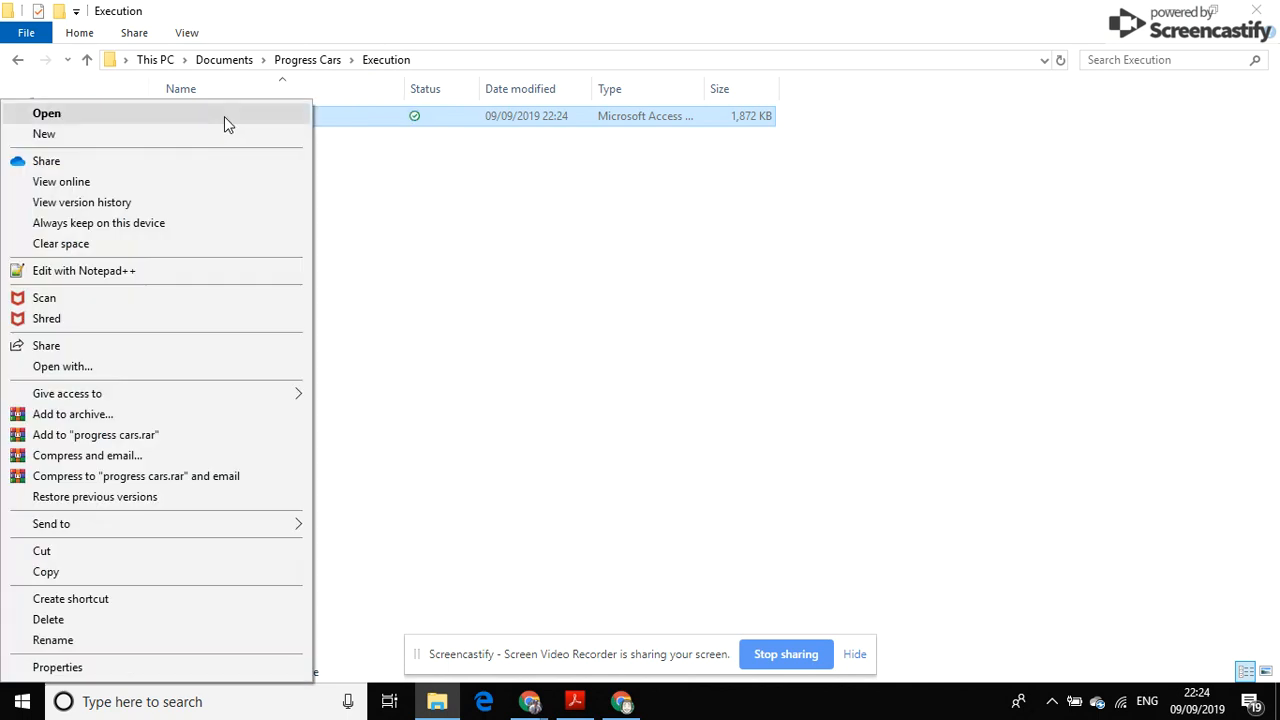
left_click(176, 574)
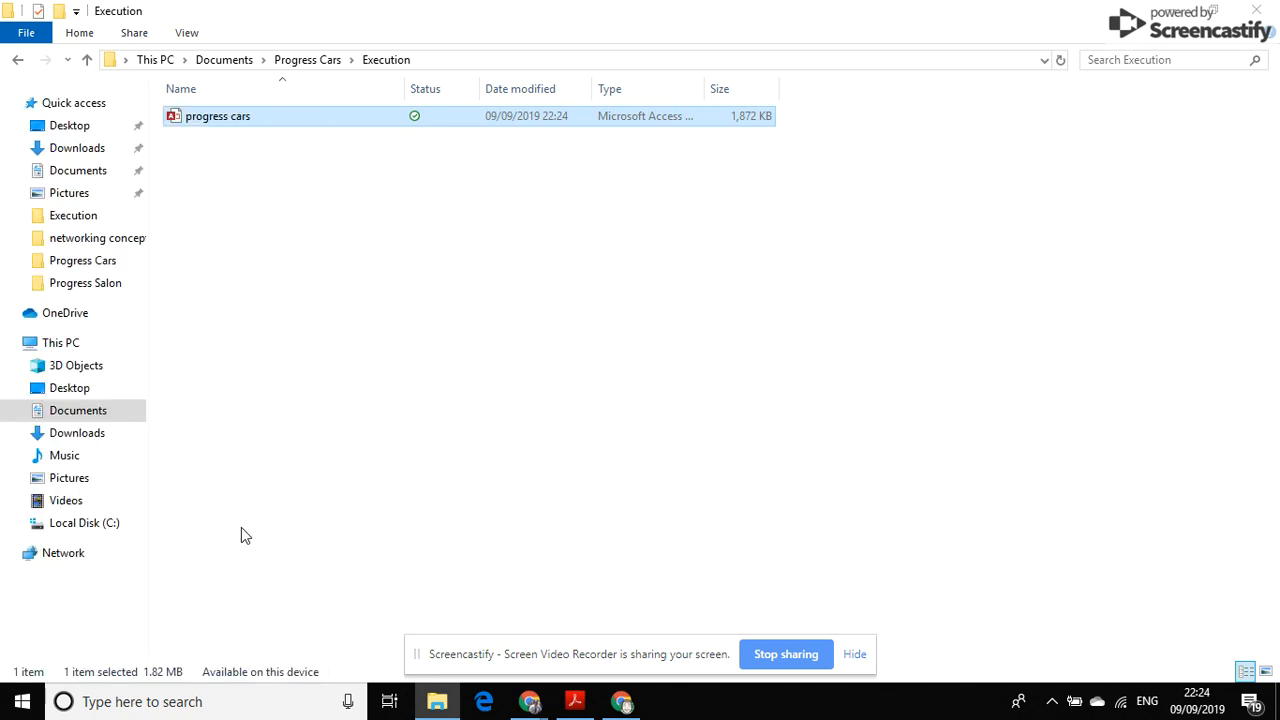
key("ctrl+v")
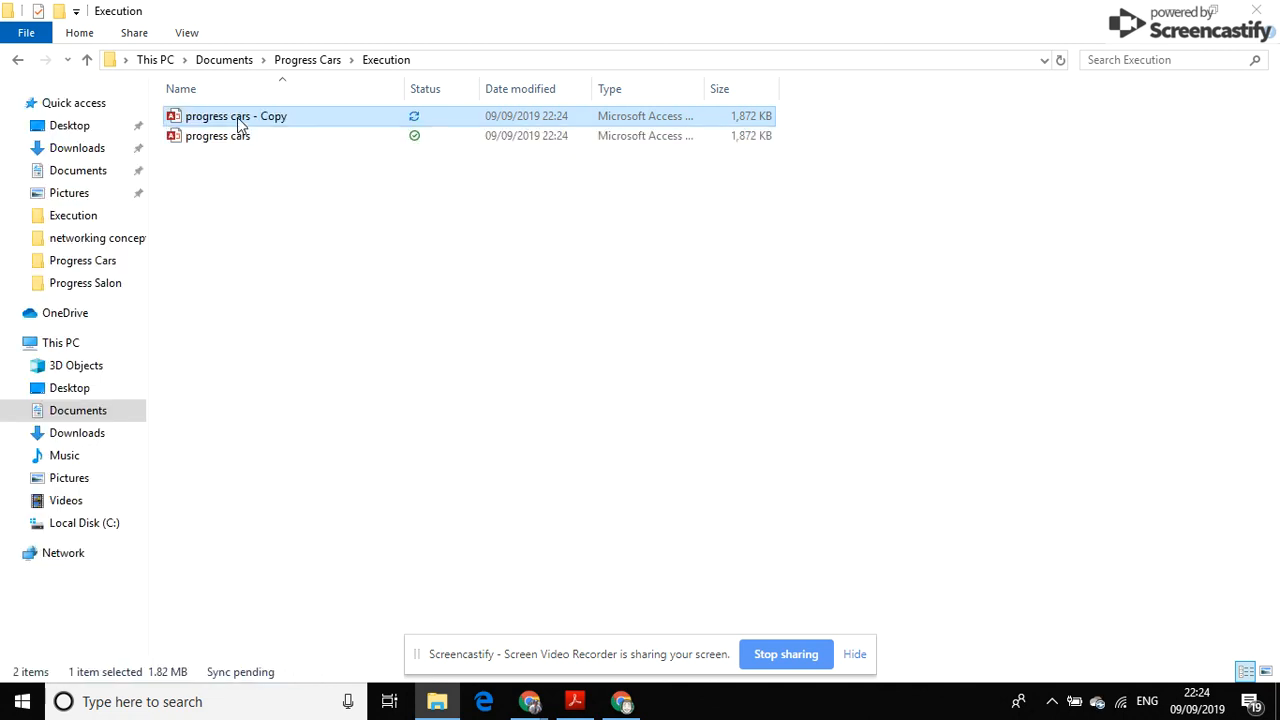
Rename the copied database file as progress cars V2.
right_click(237, 117)
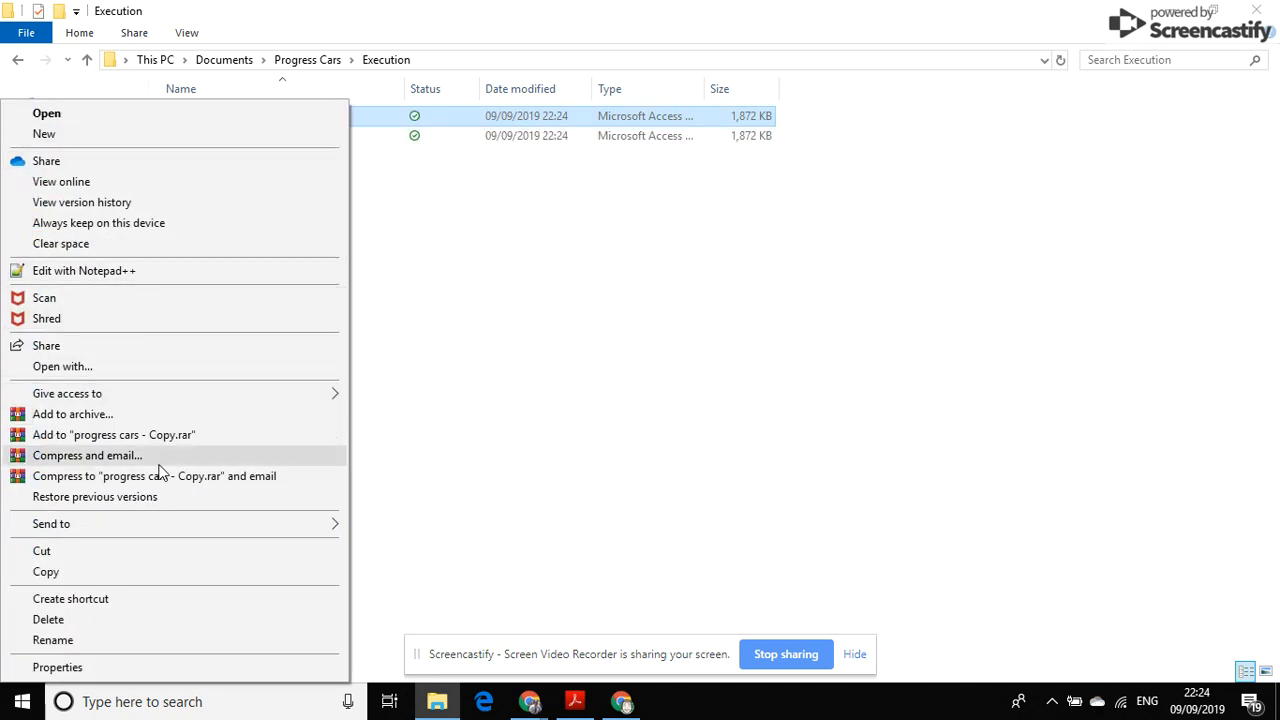
left_click(155, 640)
key("End")
key("BackSpace")
key("BackSpace")
key("BackSpace")
key("BackSpace")
key("BackSpace")
key("BackSpace")
type("V2")
left_click(155, 652)
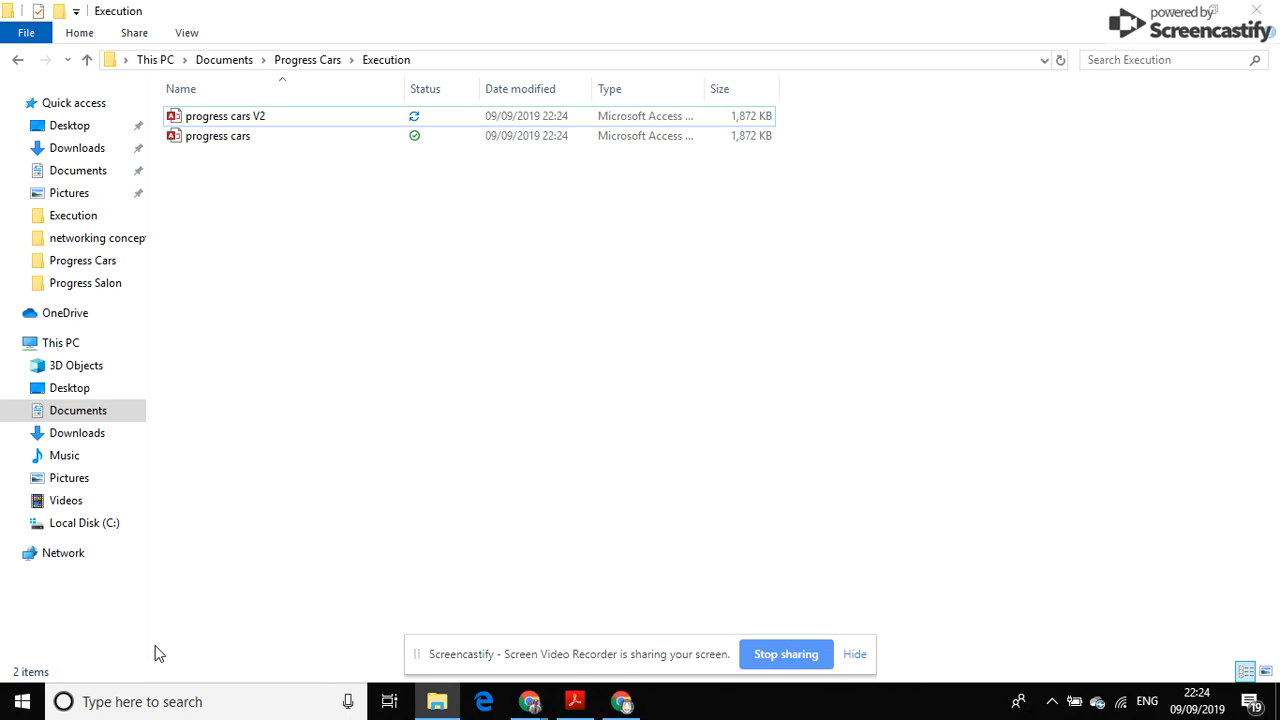
Open the progress cars V2 database with its content enabled and run the Make of cars query for Honda.
double_click(226, 118)
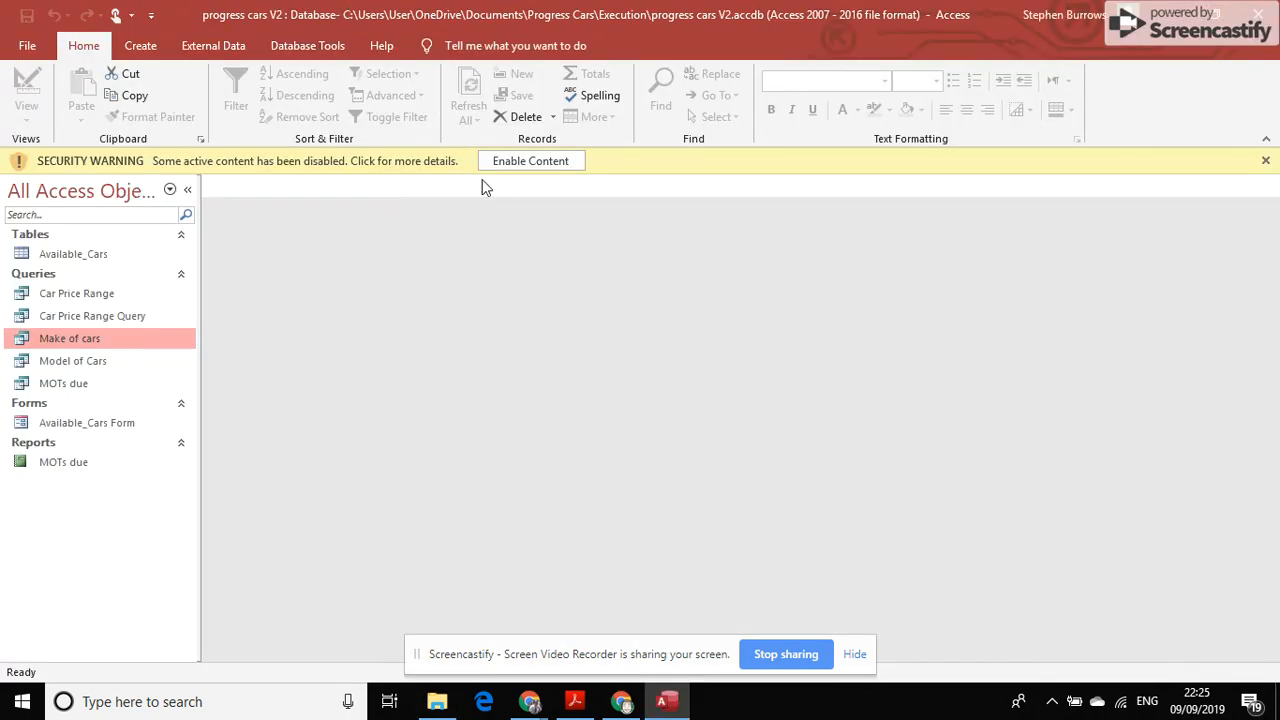
left_click(518, 162)
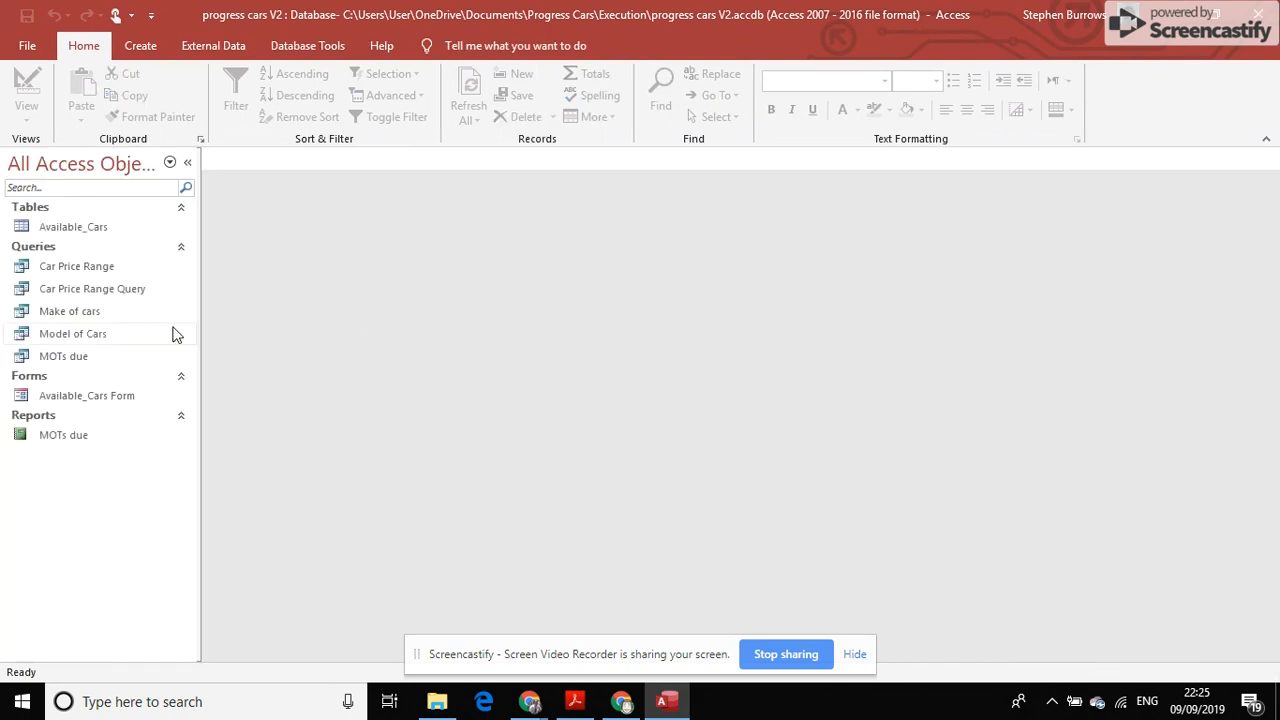
double_click(98, 313)
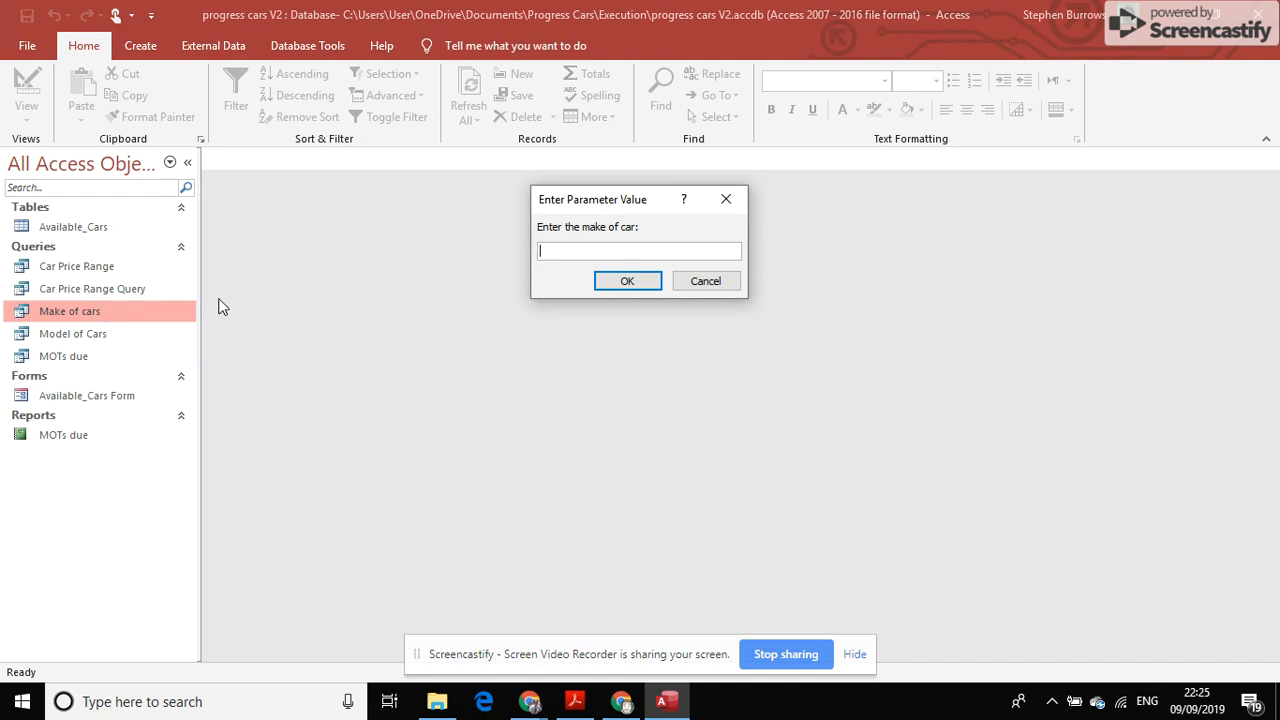
key("Return")
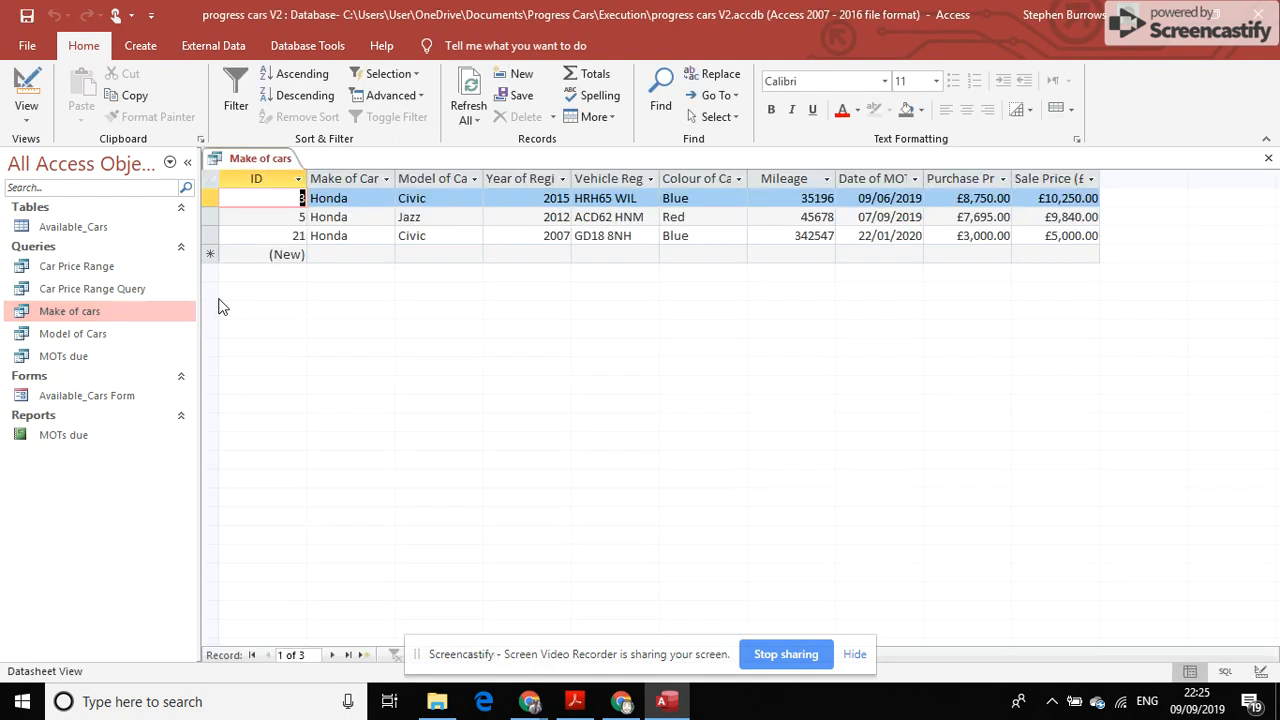
Delete the parameter prompt from the Make of Car criteria in the query's design and run the query.
left_click(27, 115)
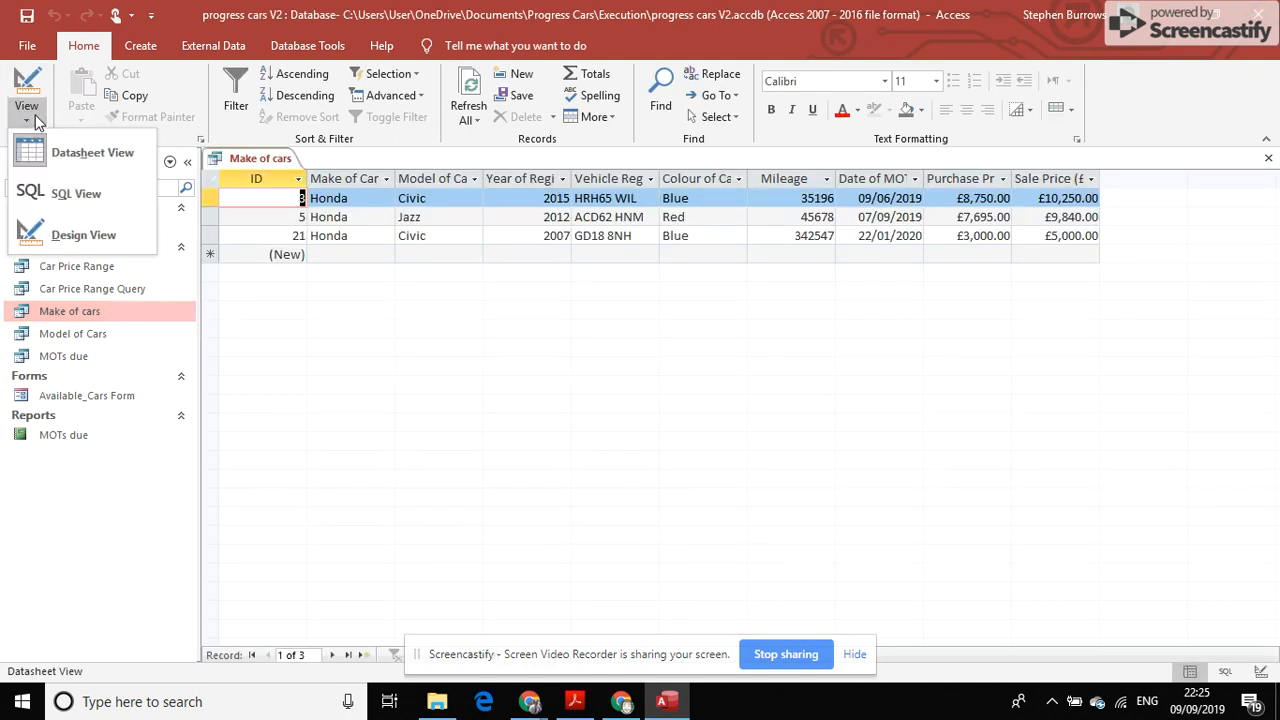
left_click(30, 236)
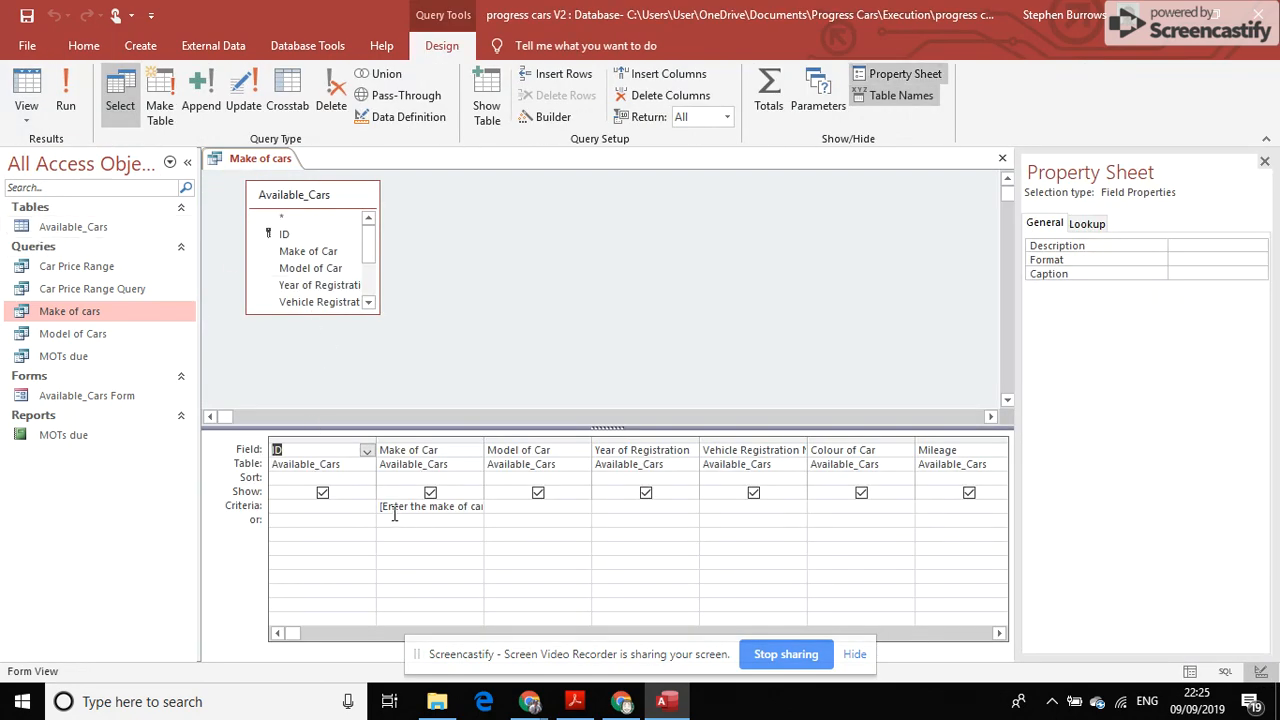
left_click_drag(386, 509, 563, 517)
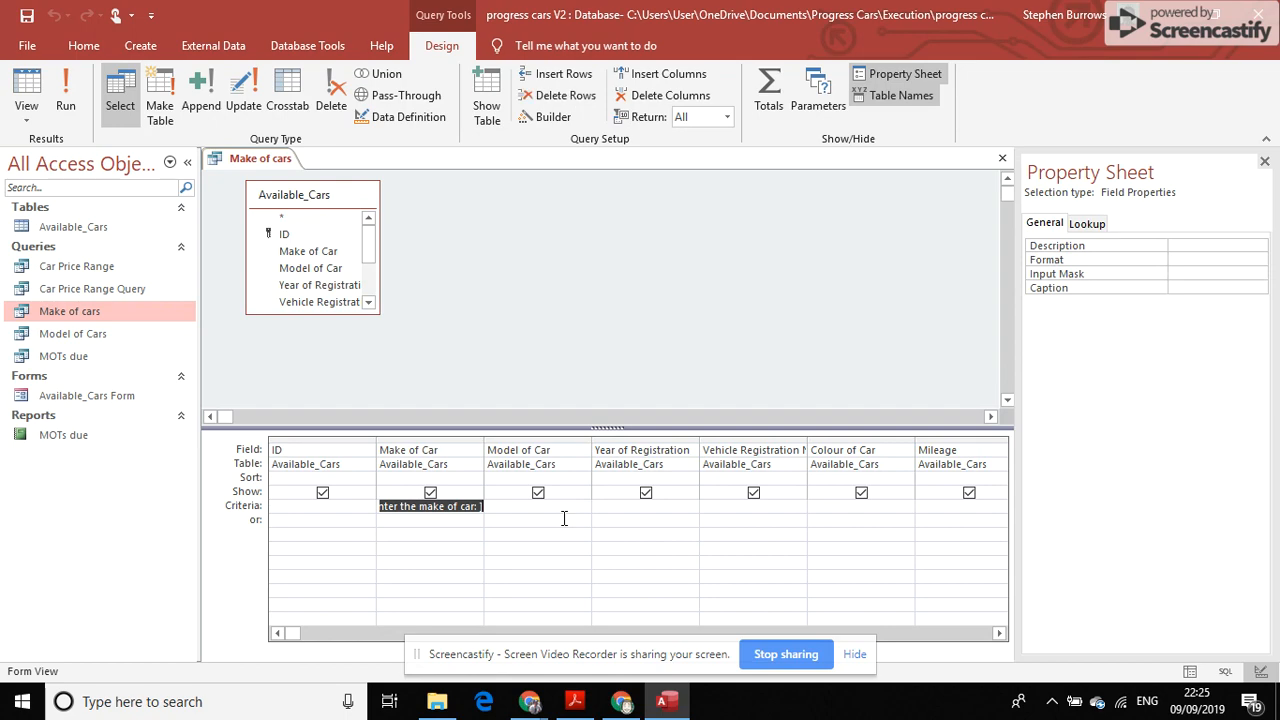
key("Delete")
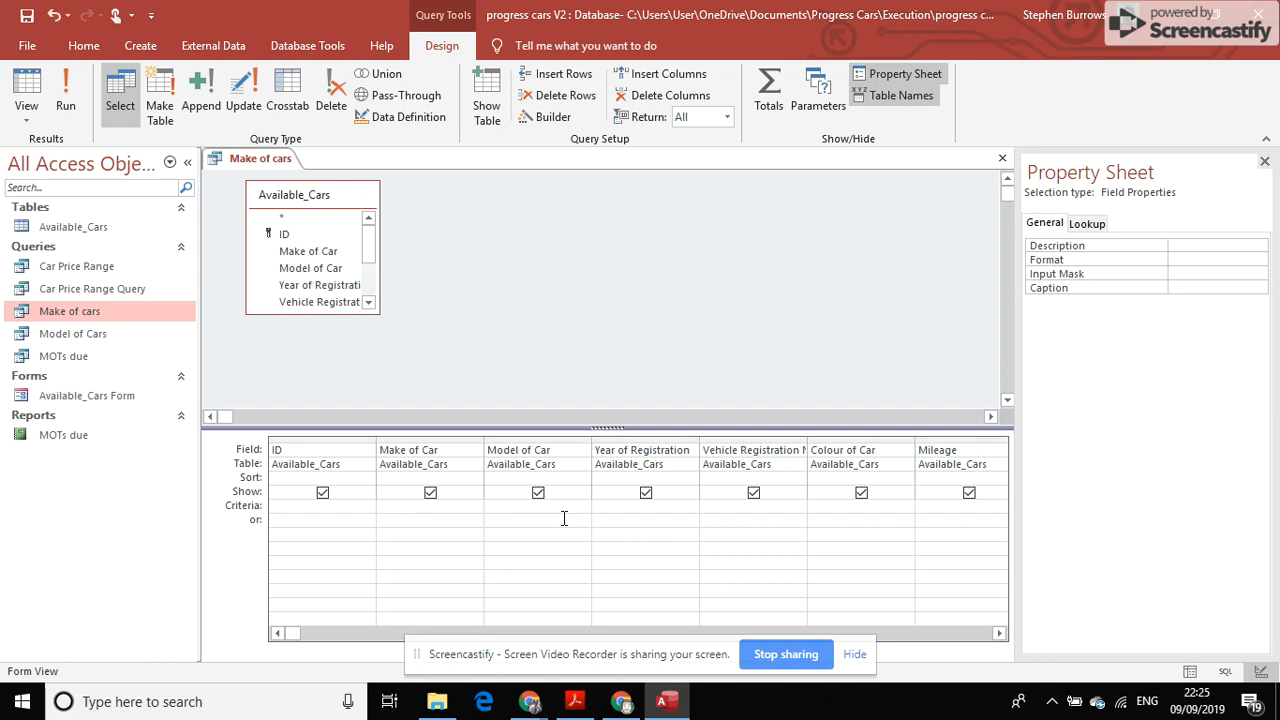
left_click(65, 100)
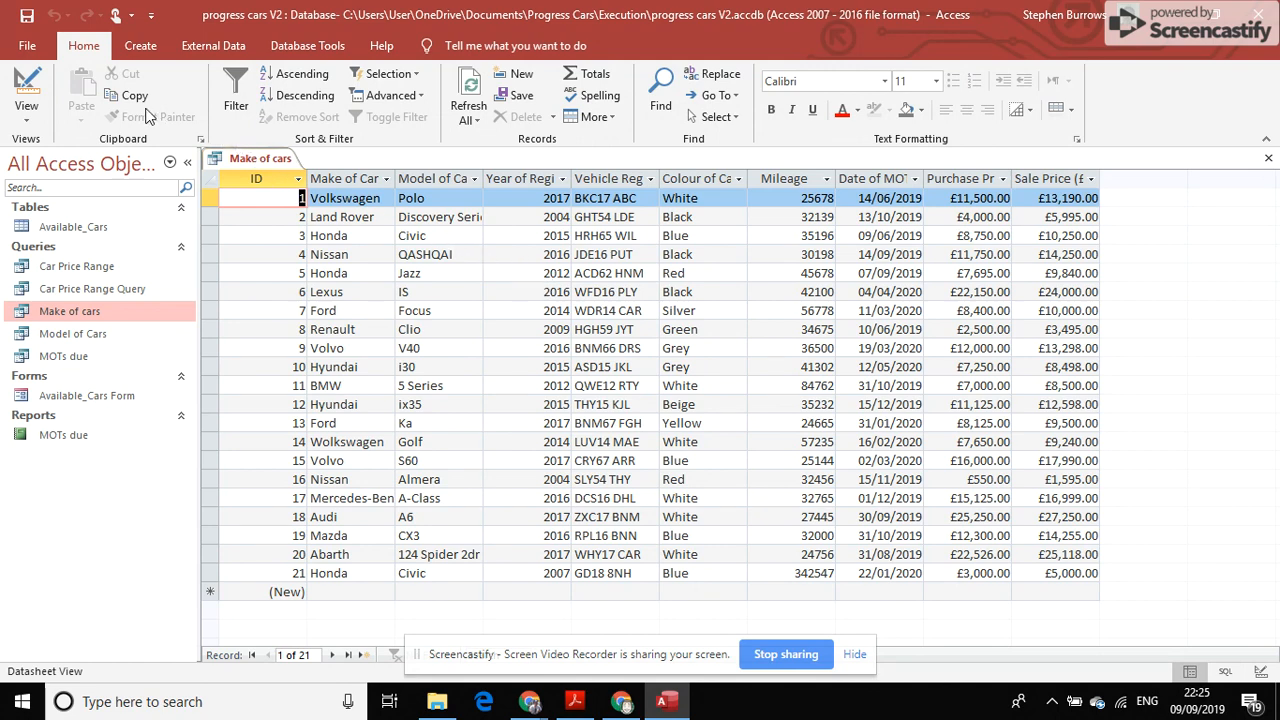
Close the Make of cars query, saving its design changes.
right_click(240, 158)
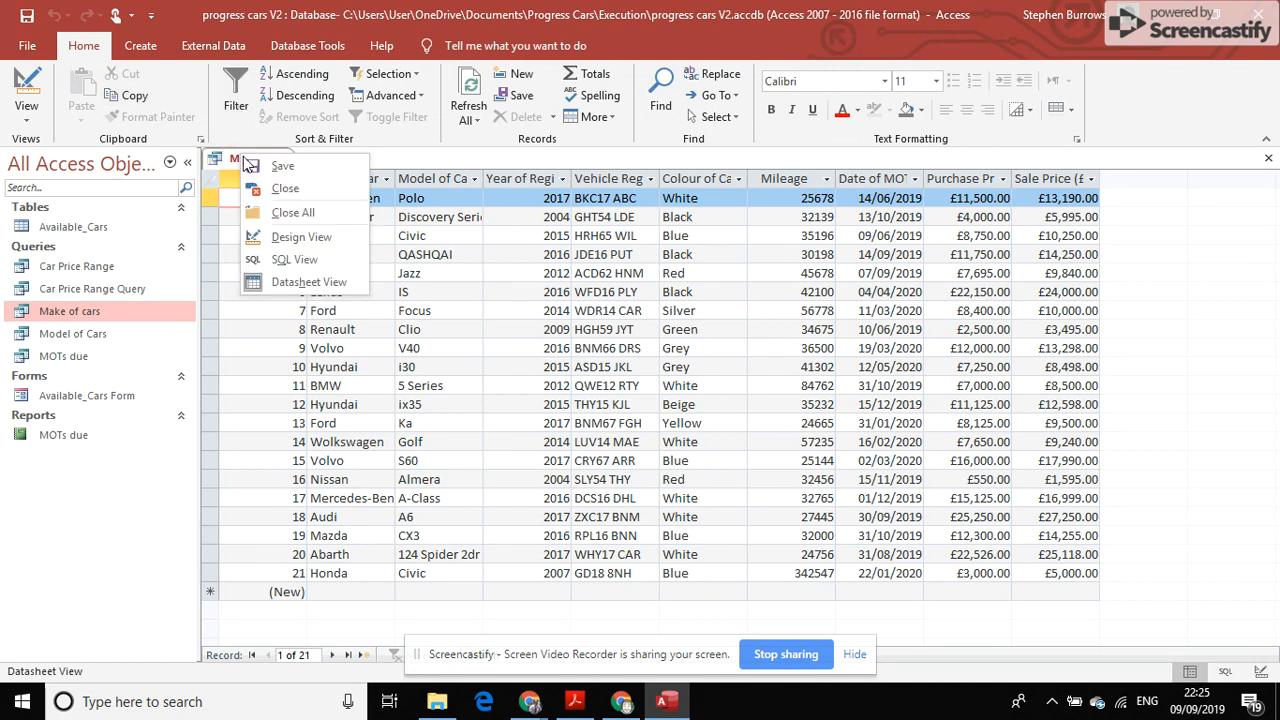
left_click(272, 189)
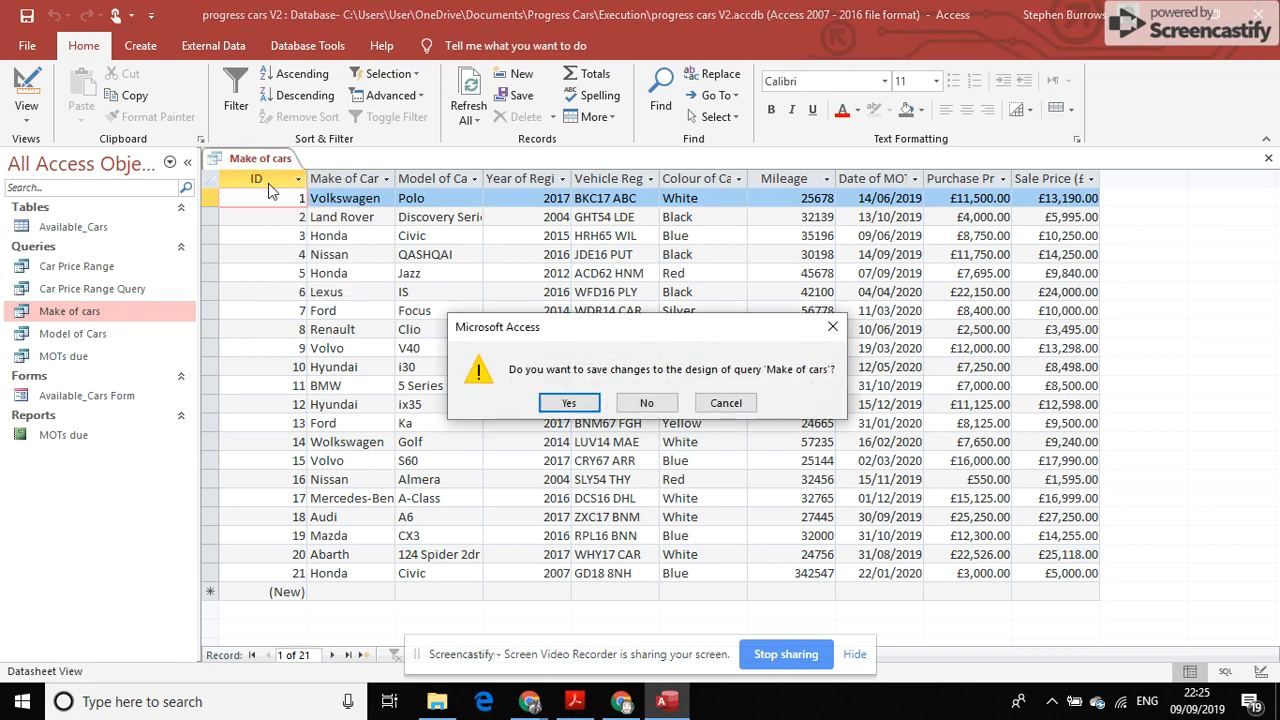
left_click(562, 402)
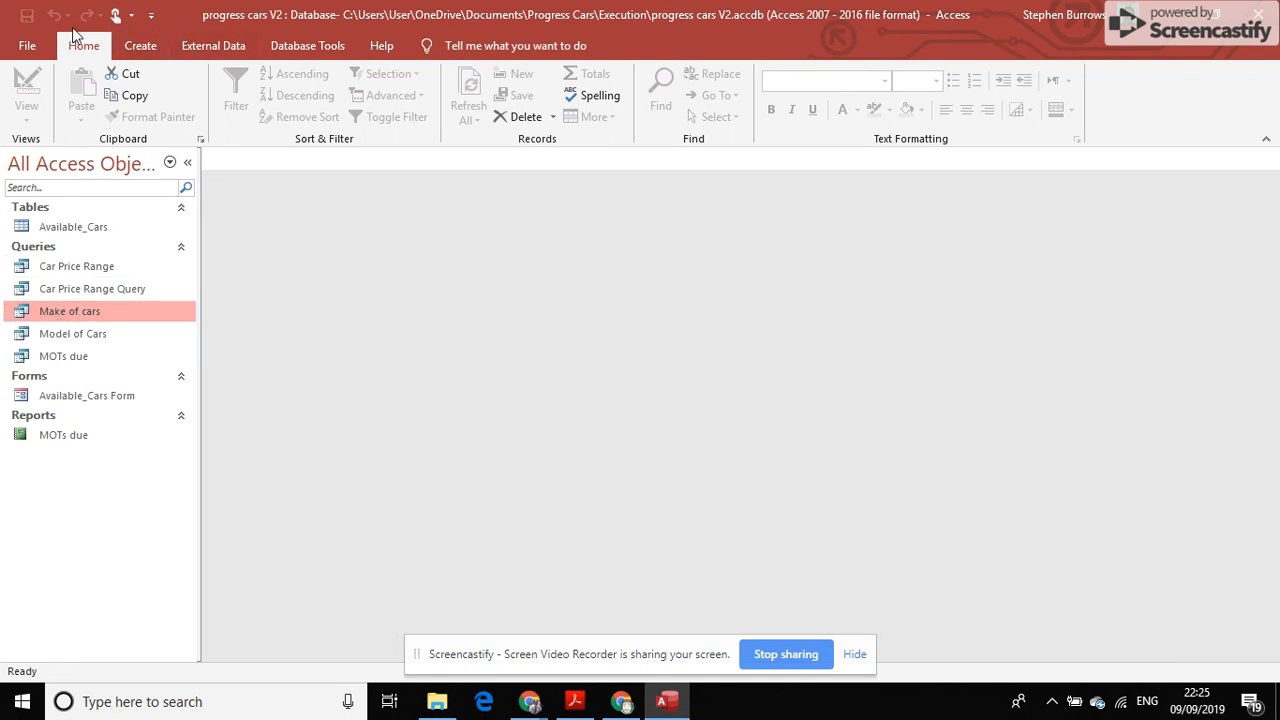
Create a columnar form titled Make of cars with the Form Wizard, using only the Make of Car field from the Make of cars query.
left_click(141, 45)
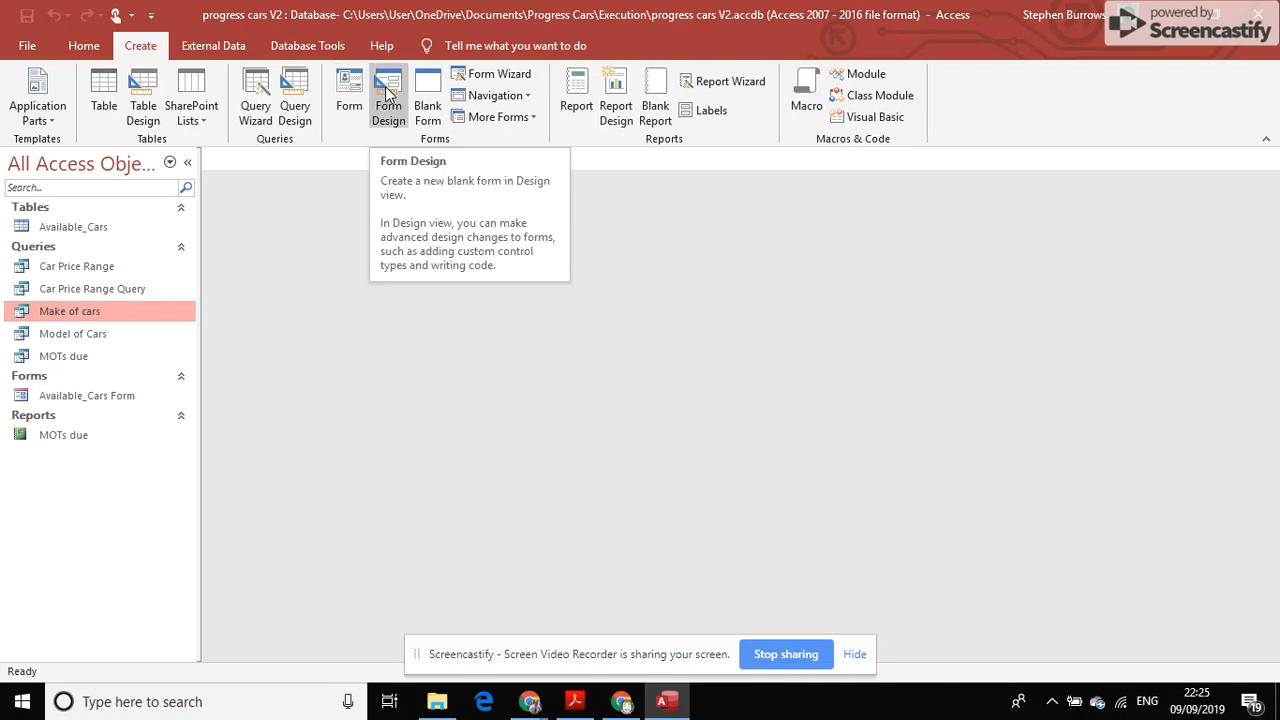
left_click(470, 76)
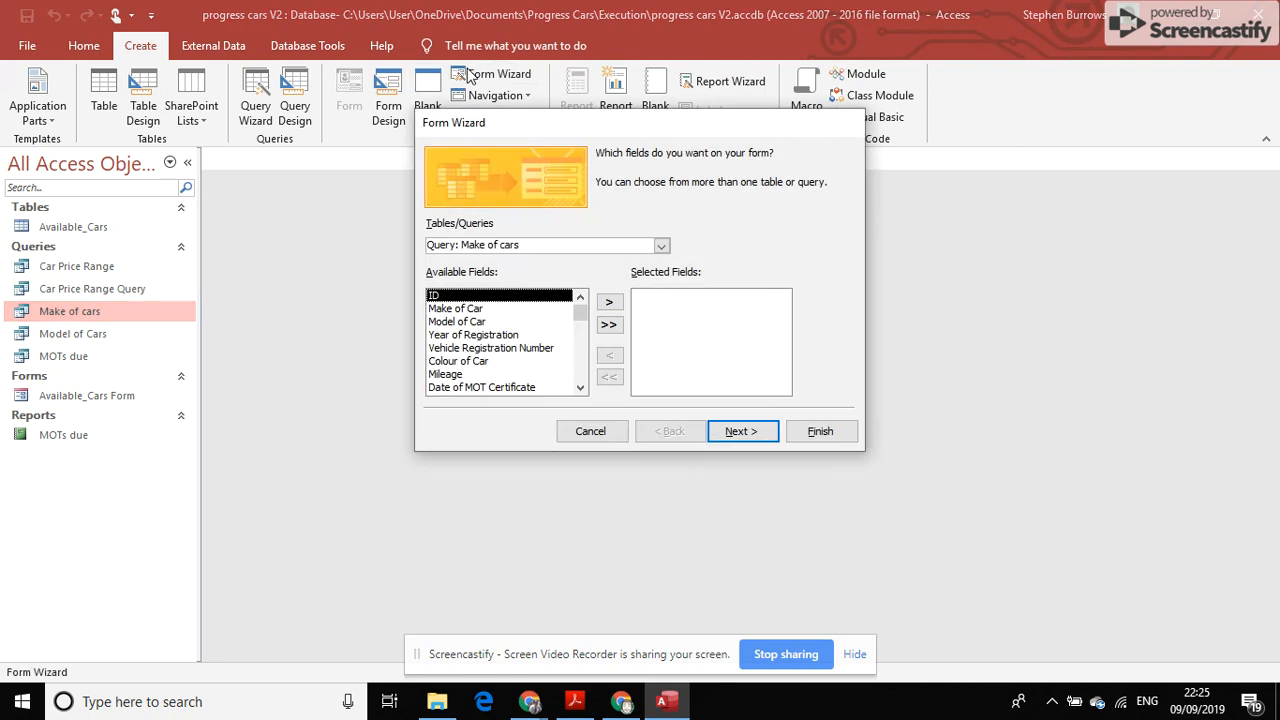
left_click(445, 309)
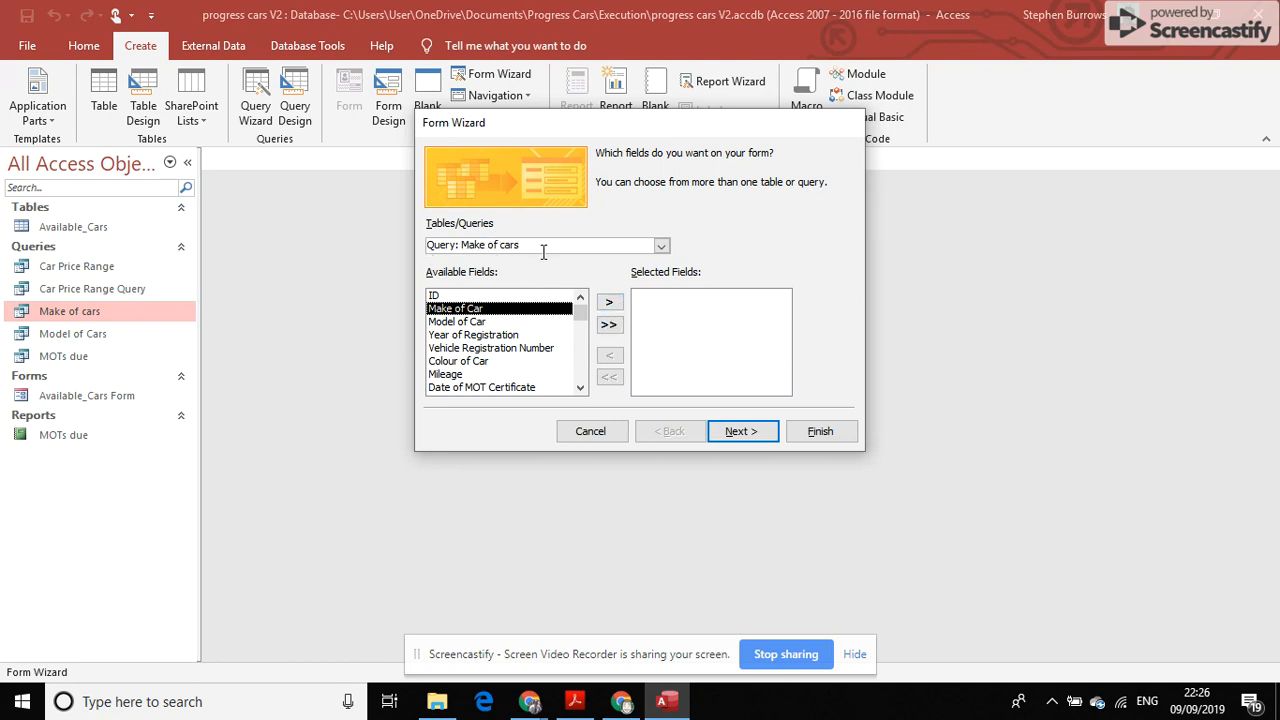
left_click(605, 306)
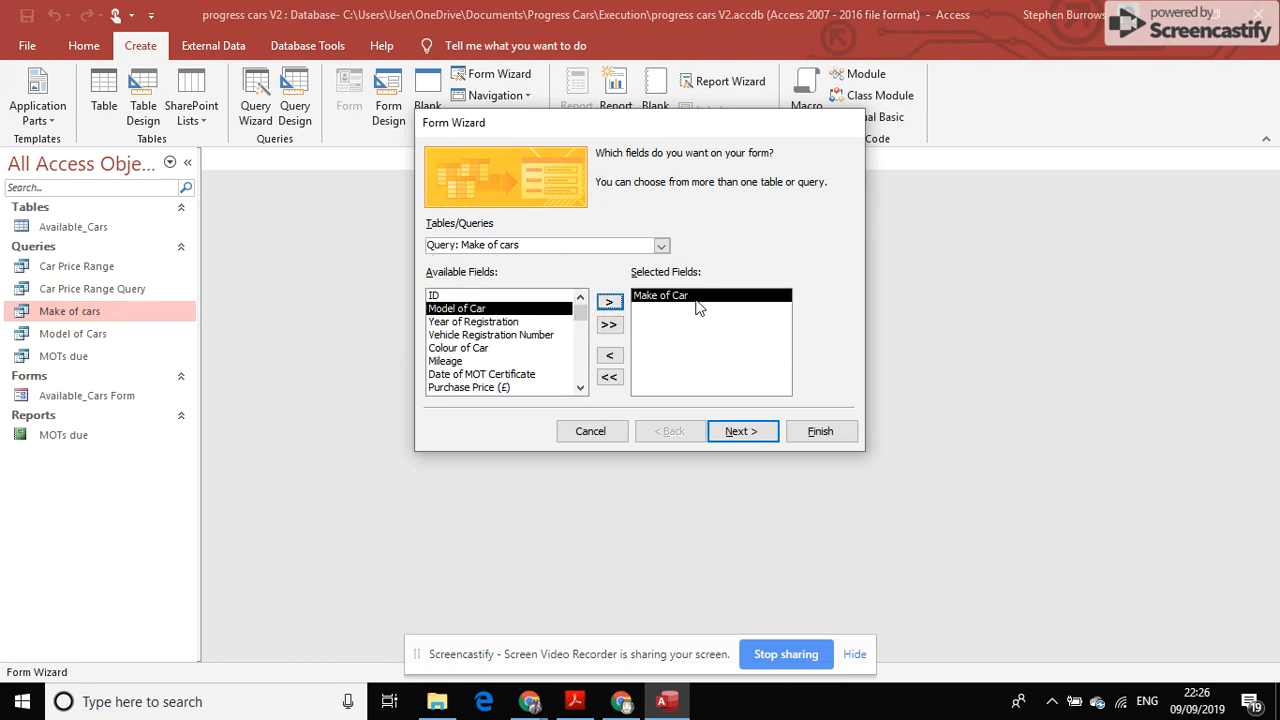
left_click(750, 433)
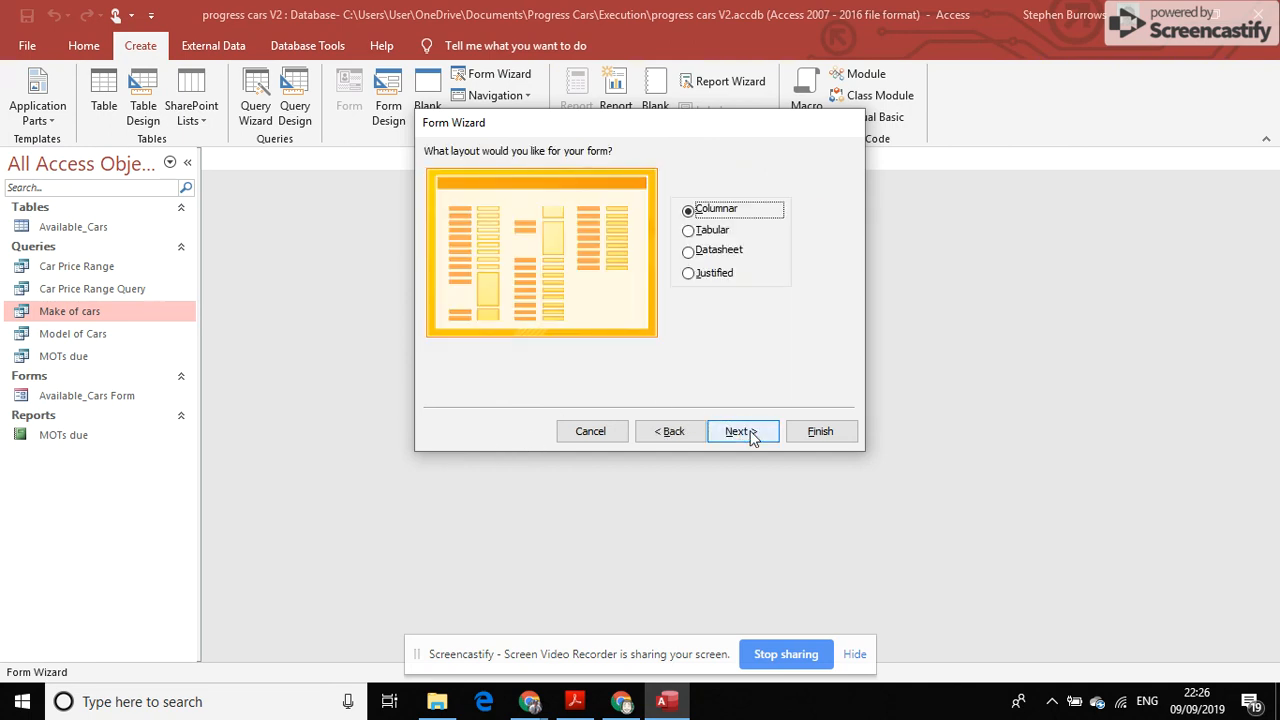
left_click(750, 433)
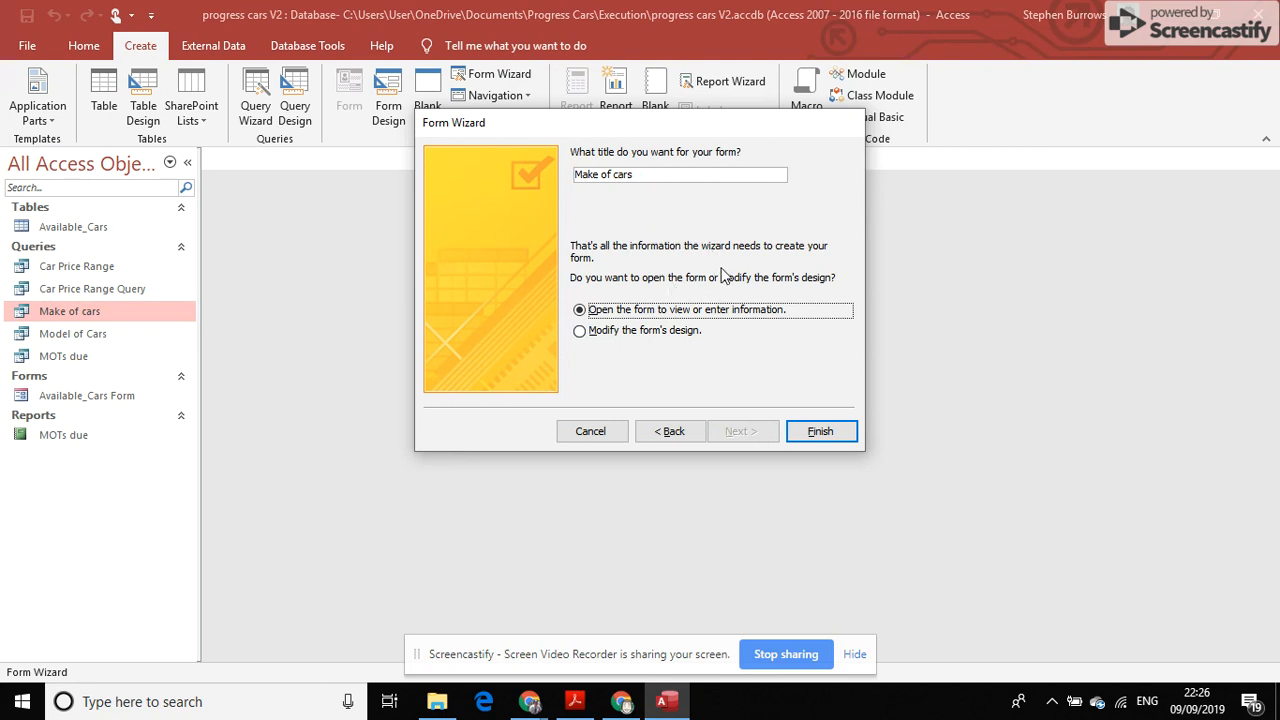
left_click(817, 431)
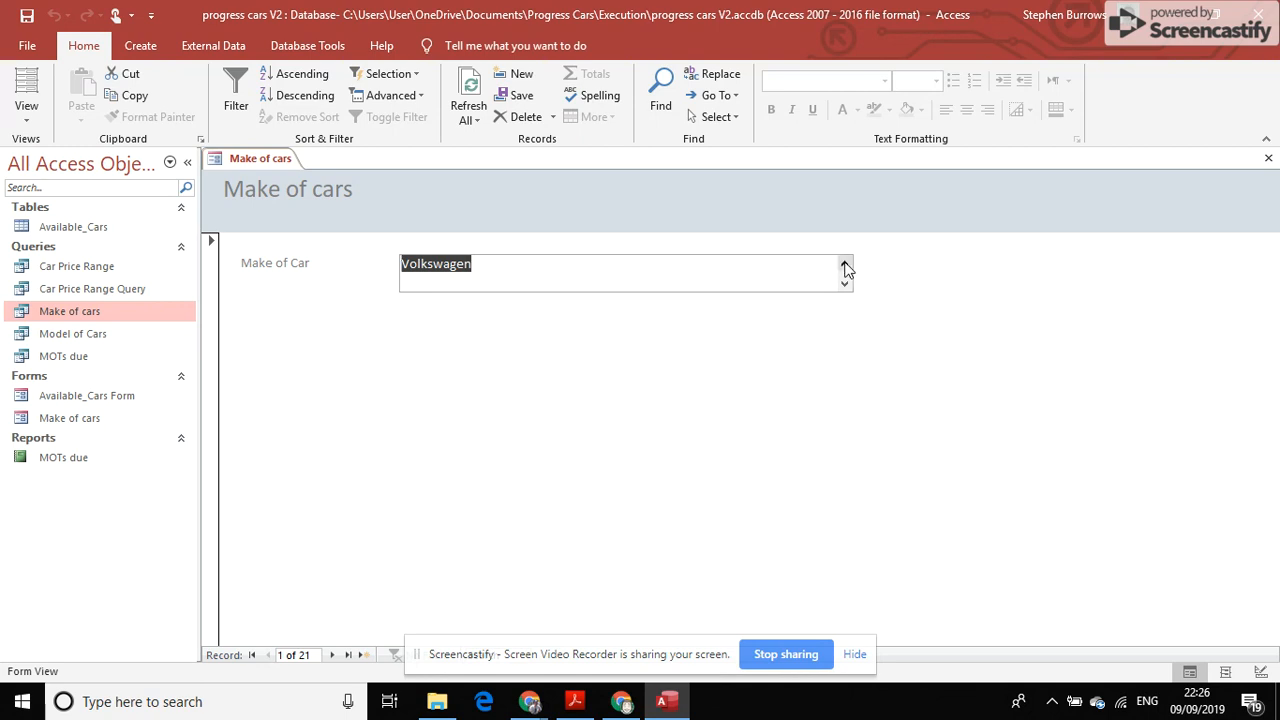
Inspect the new form's layout in Design view and return to Form view.
left_click(26, 112)
left_click(40, 230)
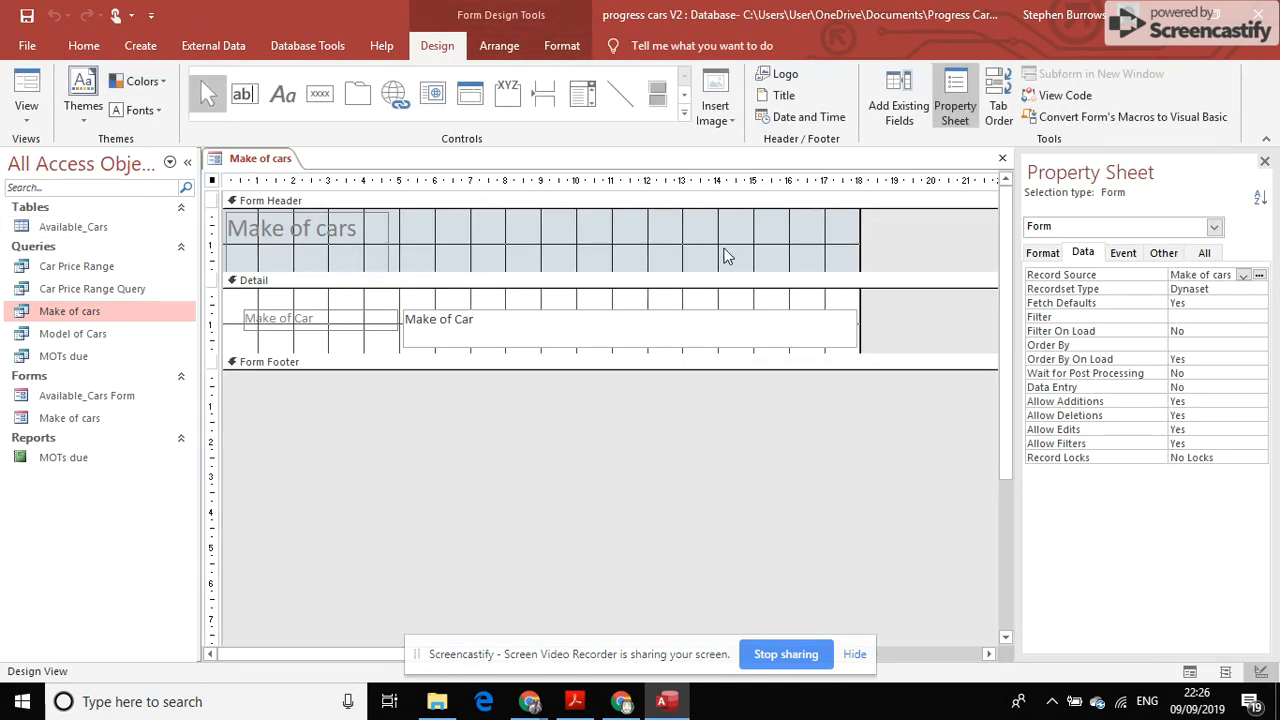
left_click(26, 112)
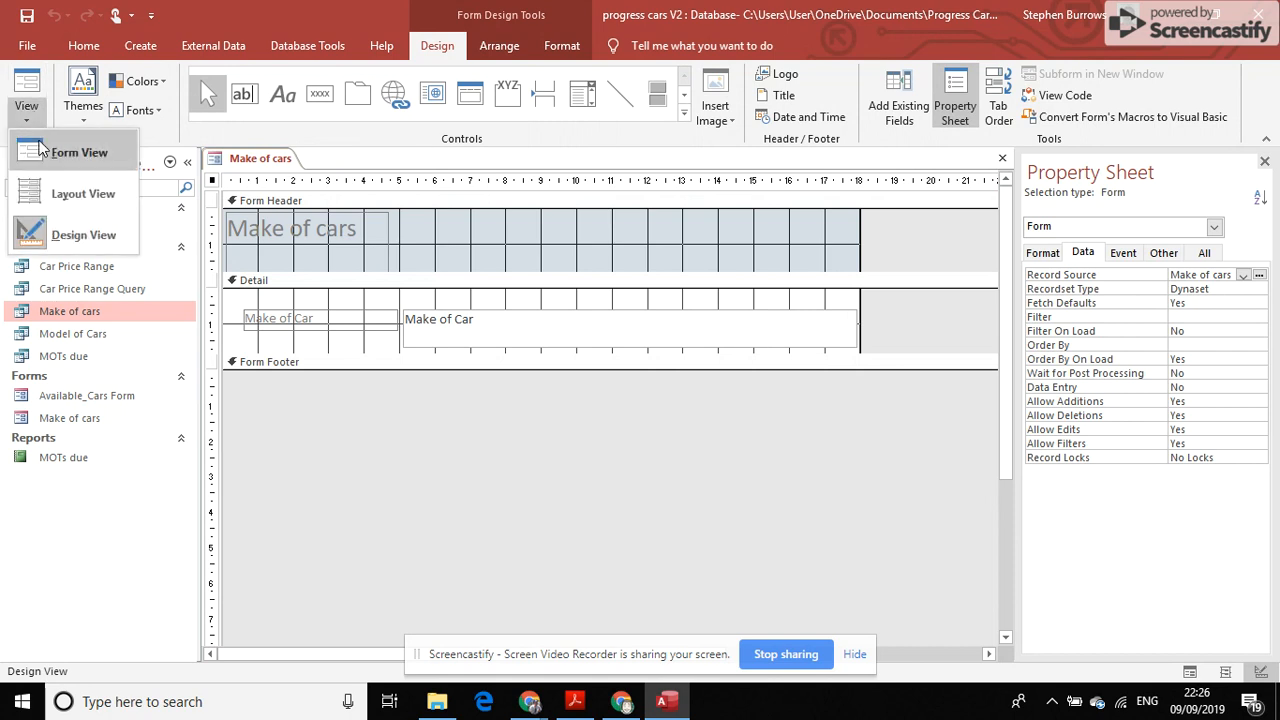
left_click(43, 150)
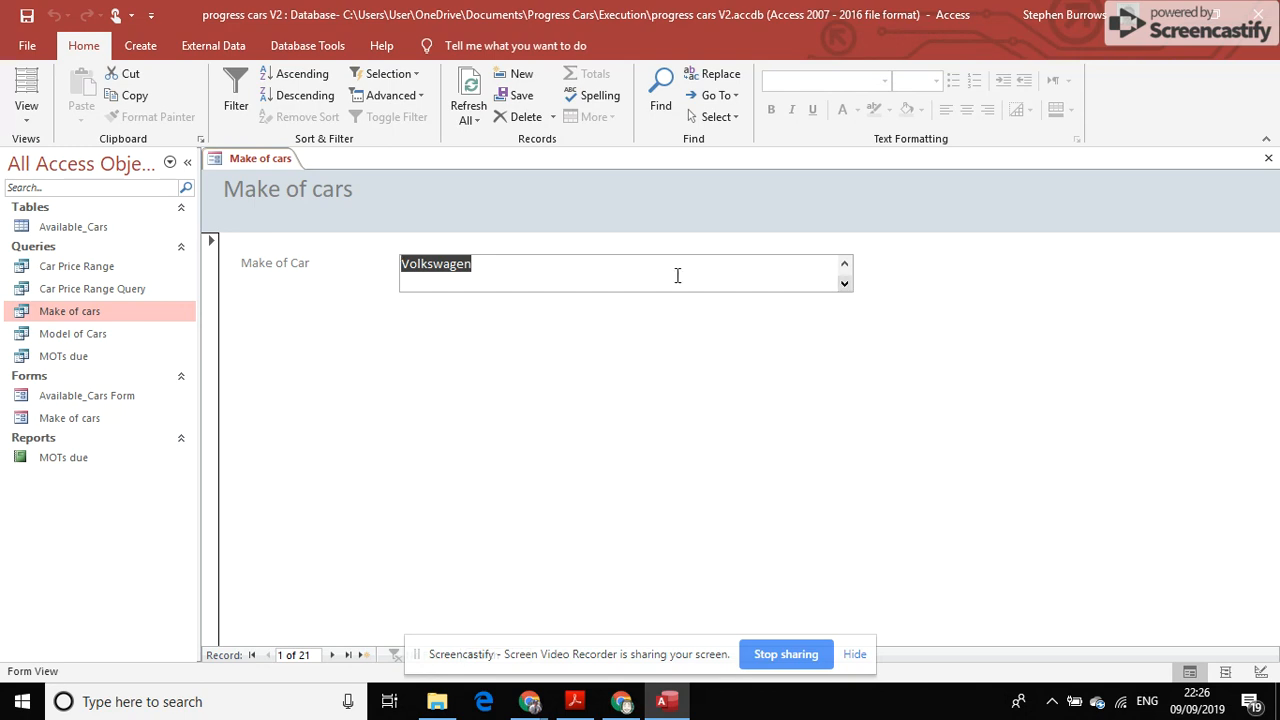
Change the Make of Car text box to a combo box in the form's Design view.
left_click(26, 110)
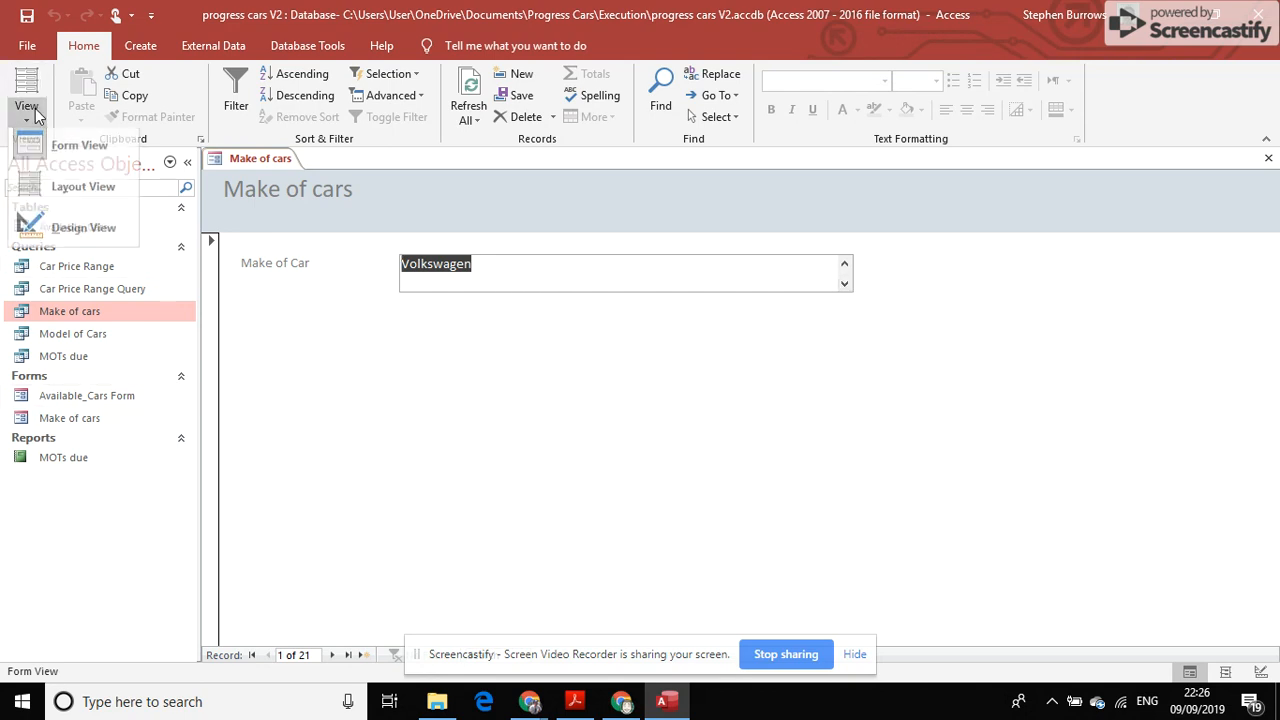
left_click(43, 223)
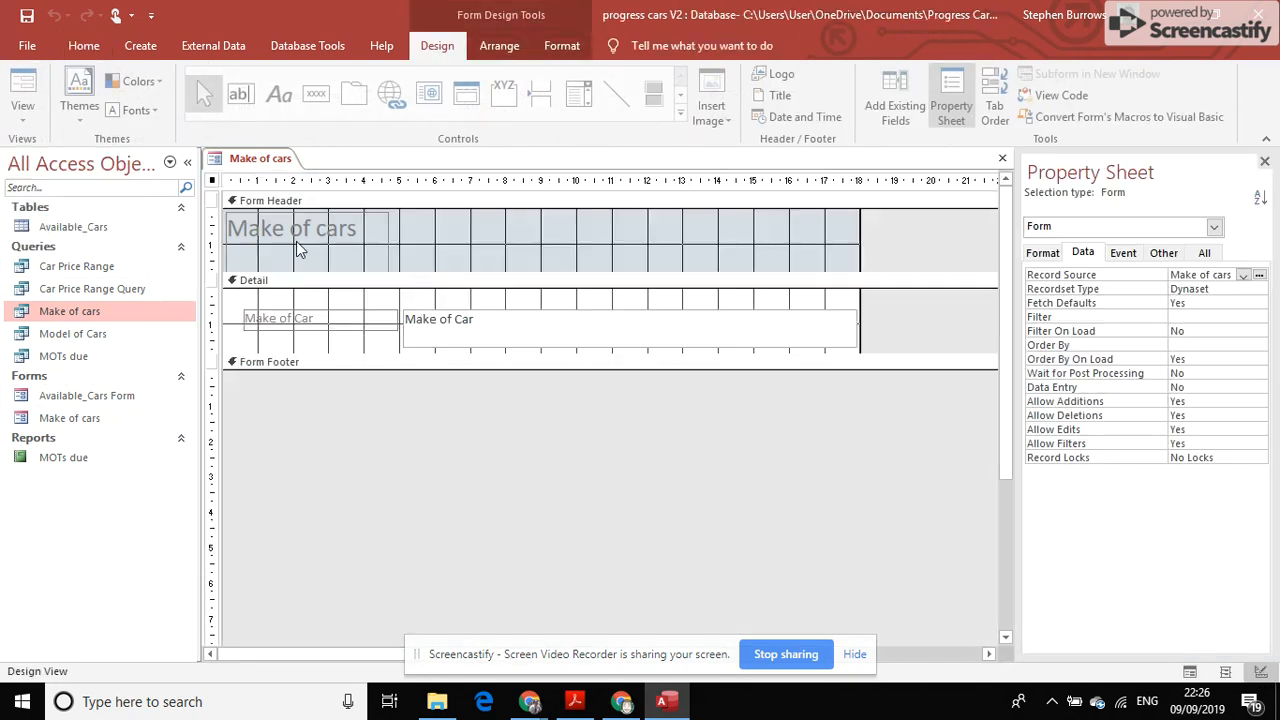
left_click(538, 318)
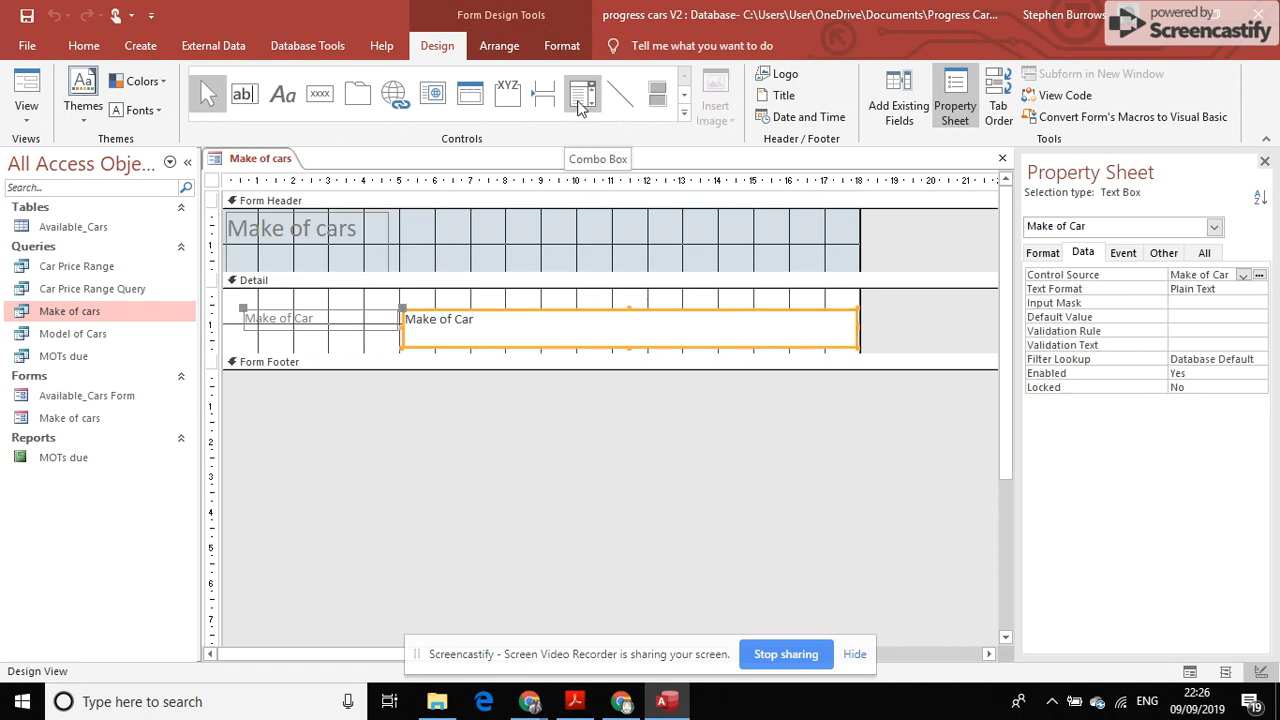
right_click(491, 333)
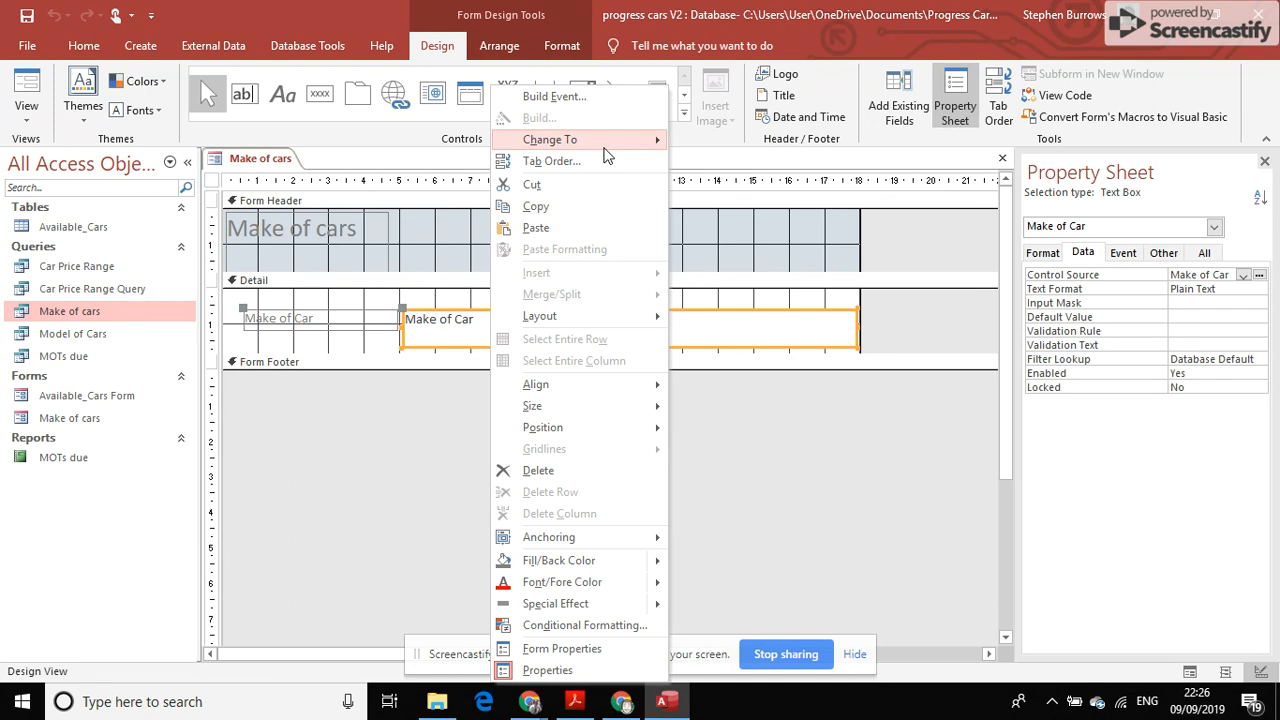
mouse_move(620, 148)
left_click(733, 207)
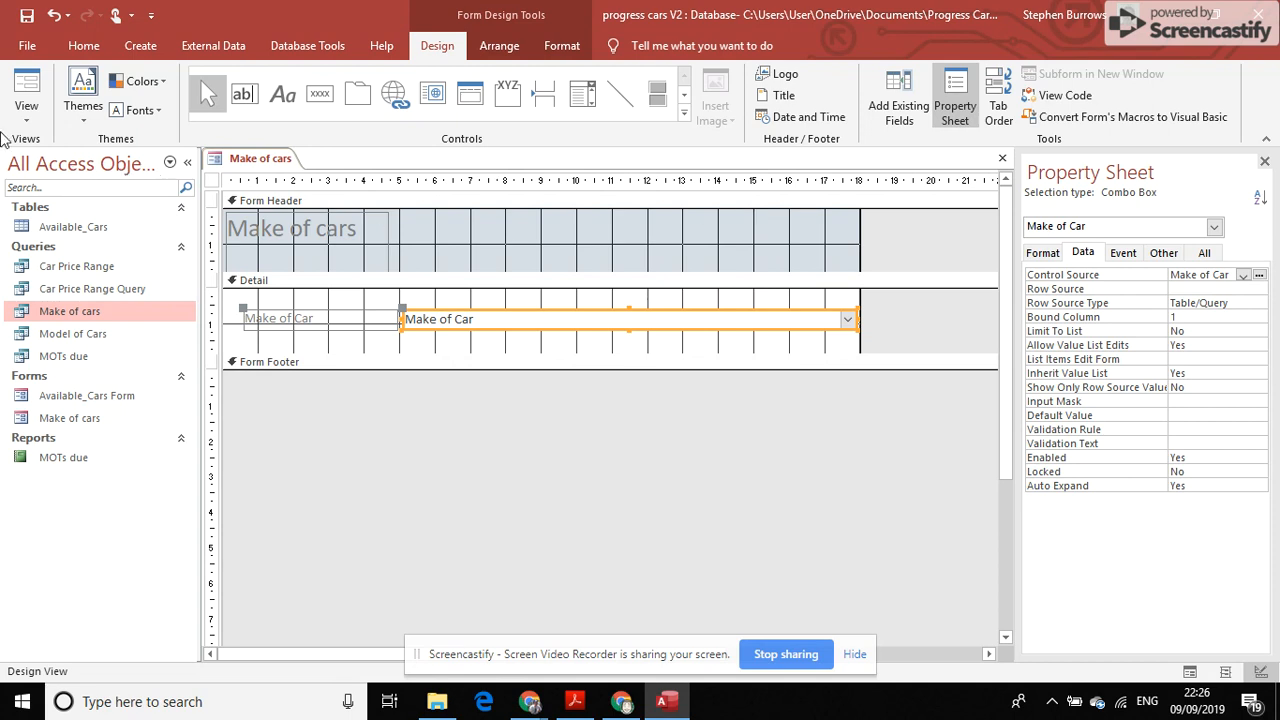
Check the Make of Car combo box's drop-down list in Form view.
left_click(26, 108)
left_click(42, 158)
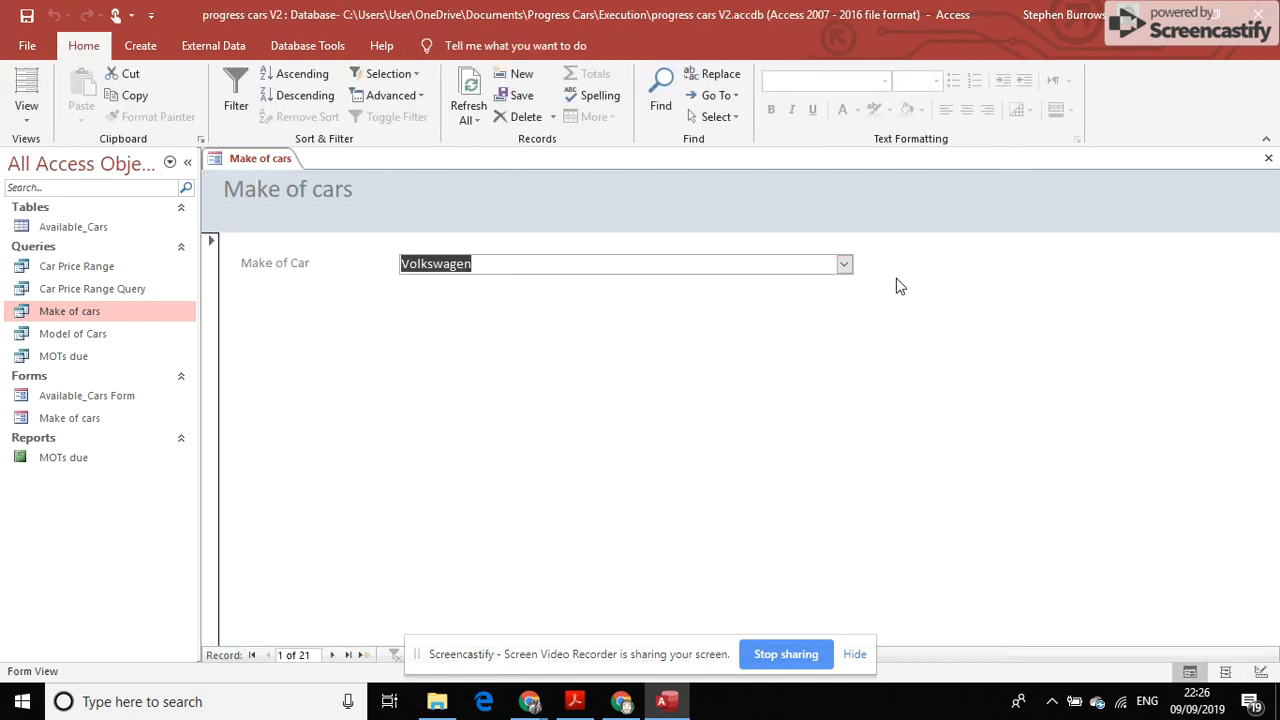
left_click(845, 265)
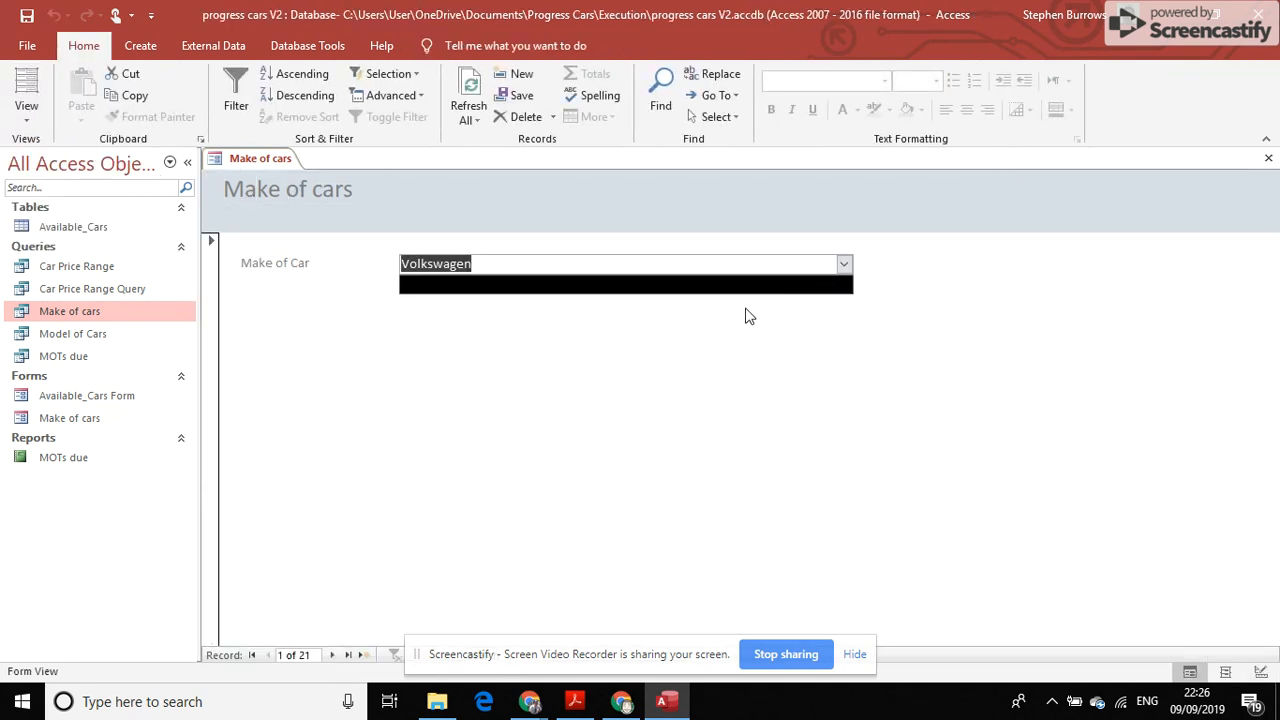
left_click(815, 381)
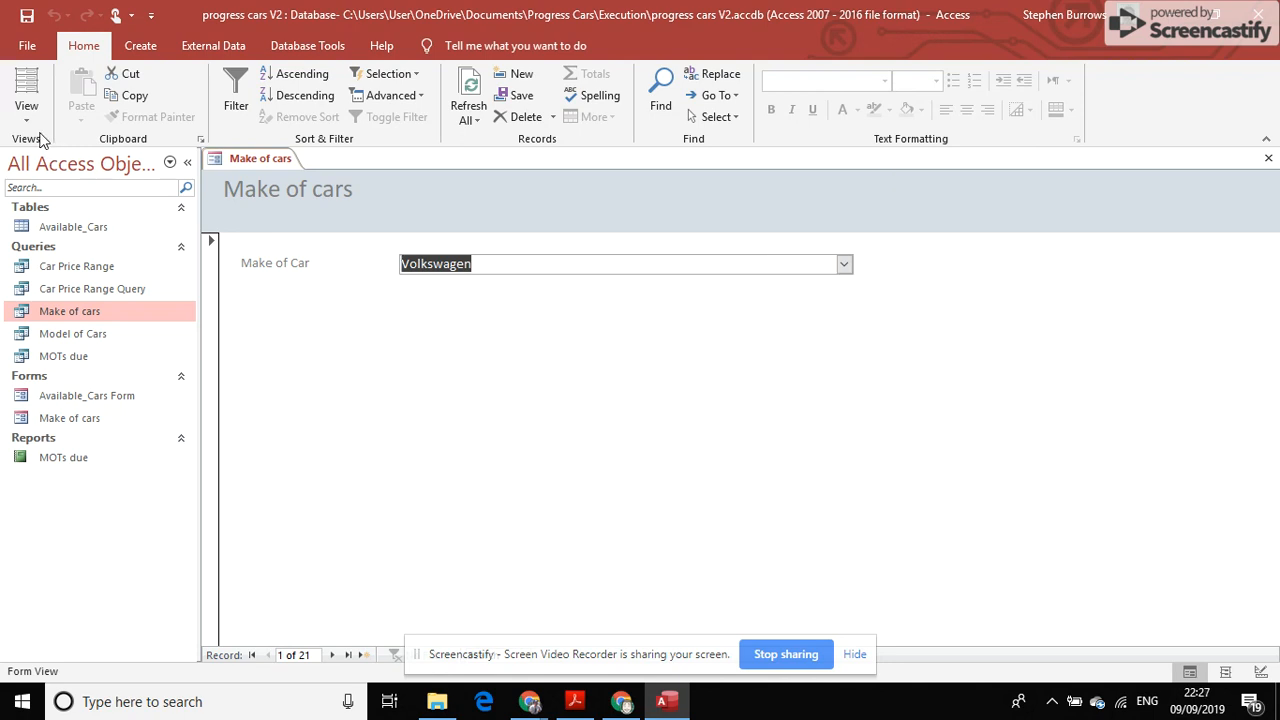
left_click(845, 265)
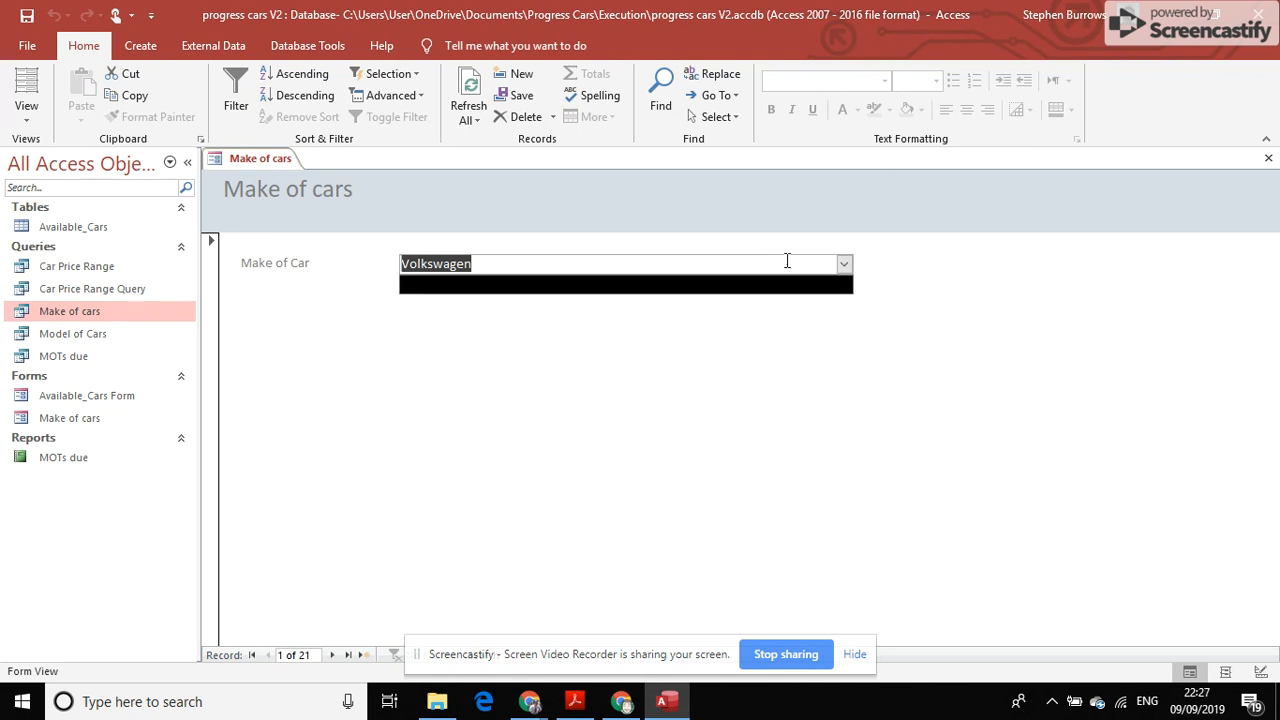
Start a Row Source query for the Make of Car combo box in Design view and add the Available_Cars table.
left_click(26, 110)
left_click(45, 231)
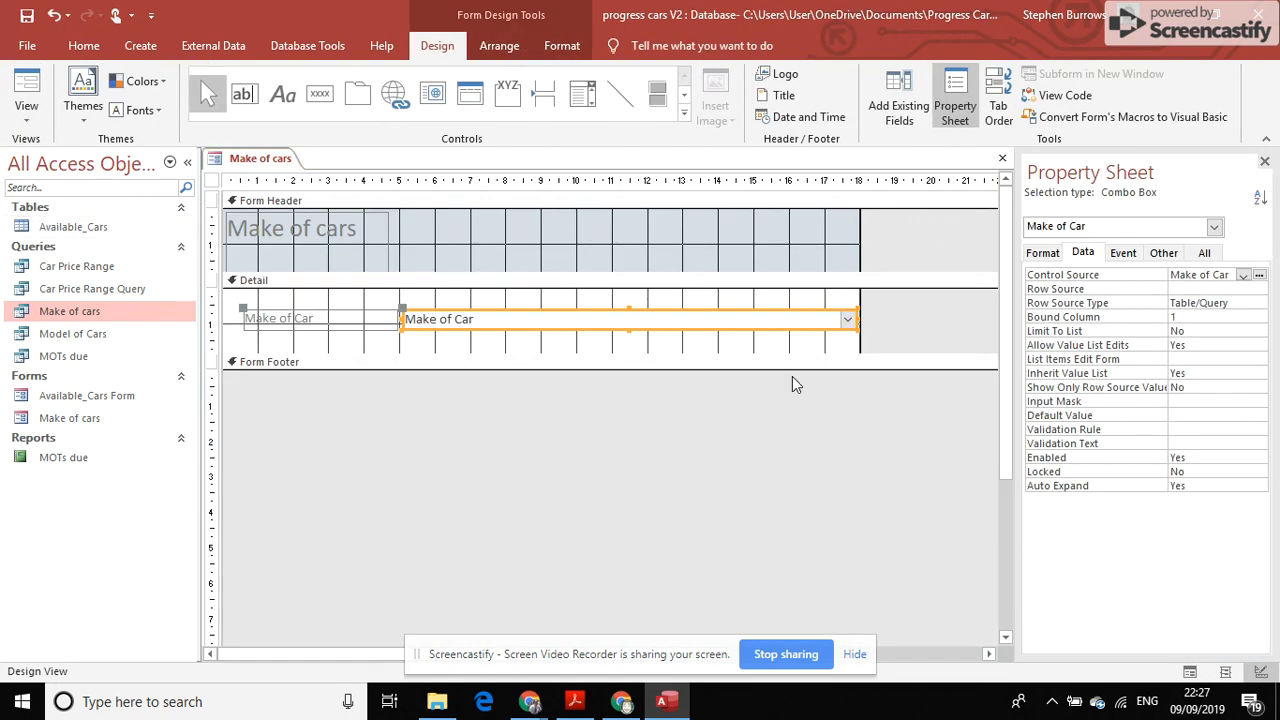
double_click(599, 315)
left_click(598, 309)
left_click(1259, 288)
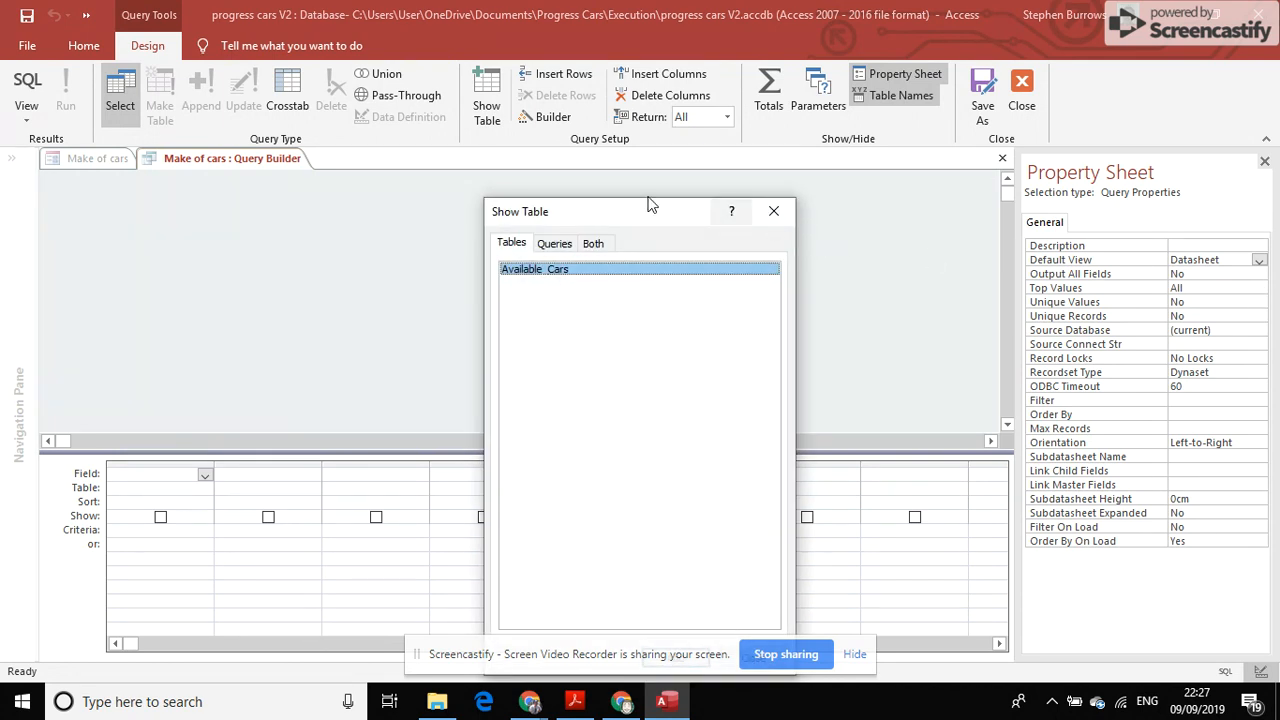
double_click(530, 280)
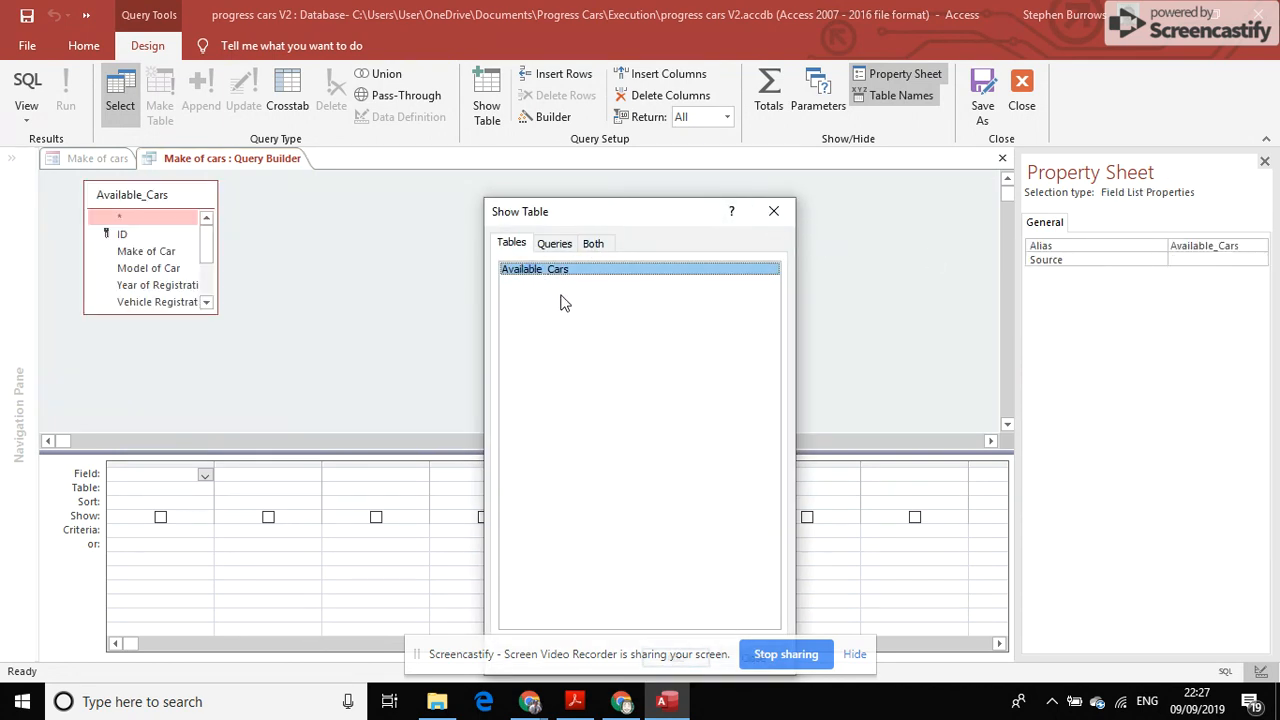
left_click(773, 211)
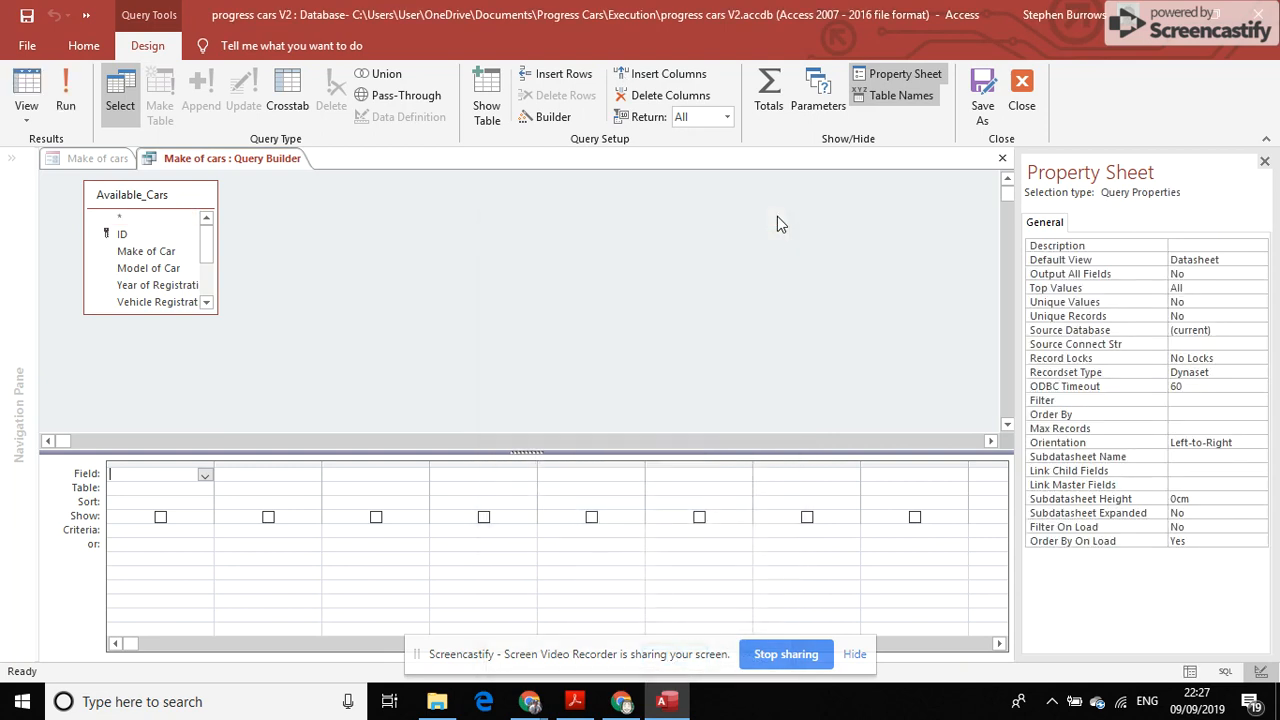
Add the Make of Car field to the row source query and sort it in ascending order.
double_click(170, 258)
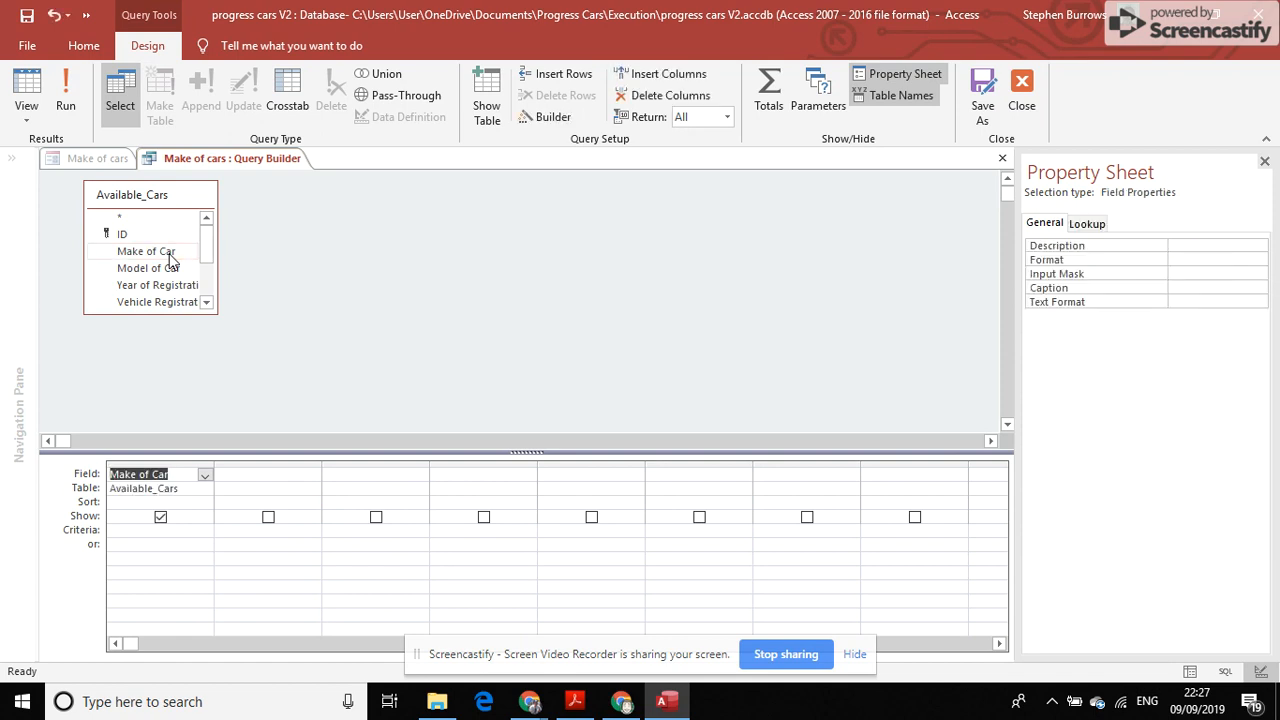
left_click(193, 500)
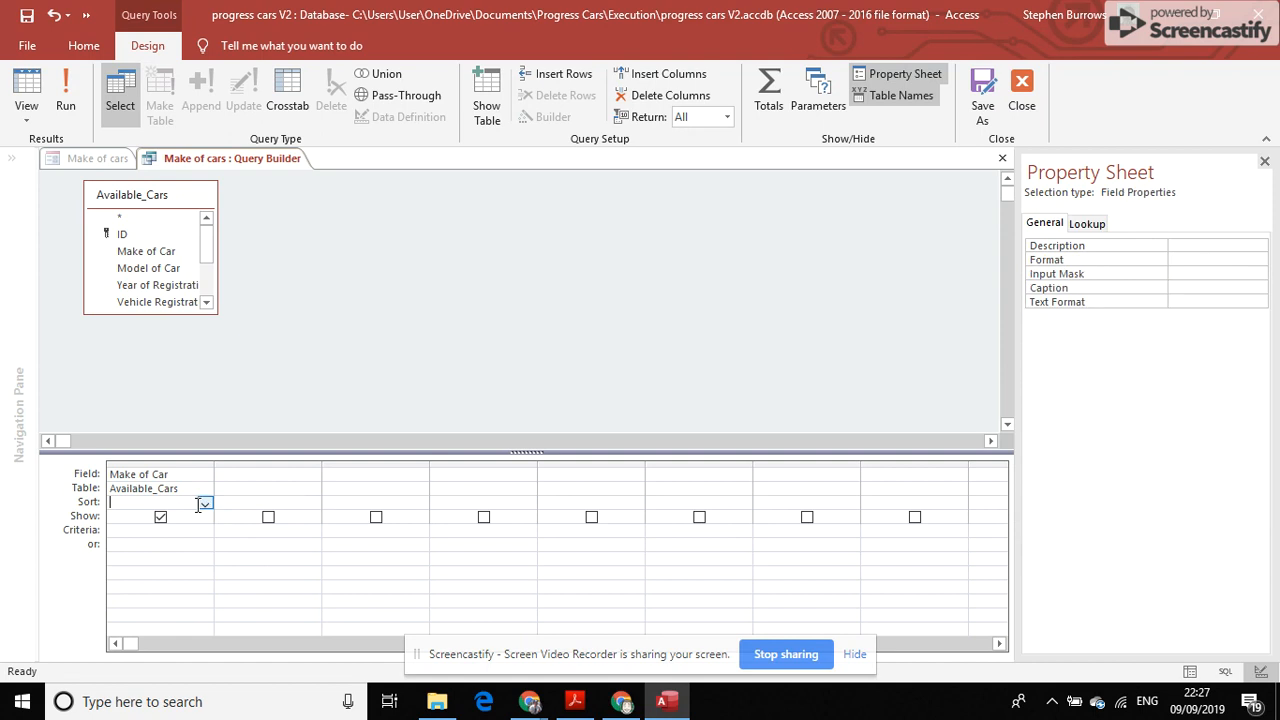
left_click(204, 504)
left_click(195, 516)
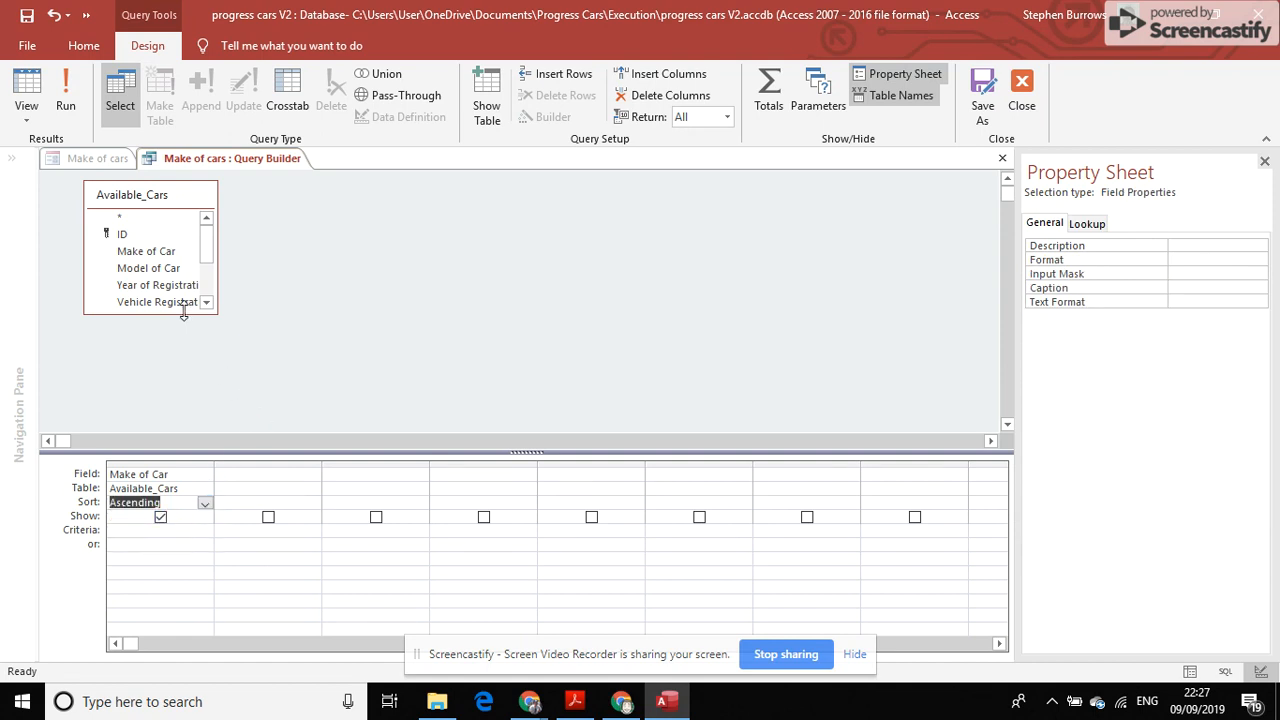
Save the row source query as Cars list and close the Query Builder, updating the combo box's property.
left_click(982, 98)
type("Cars l")
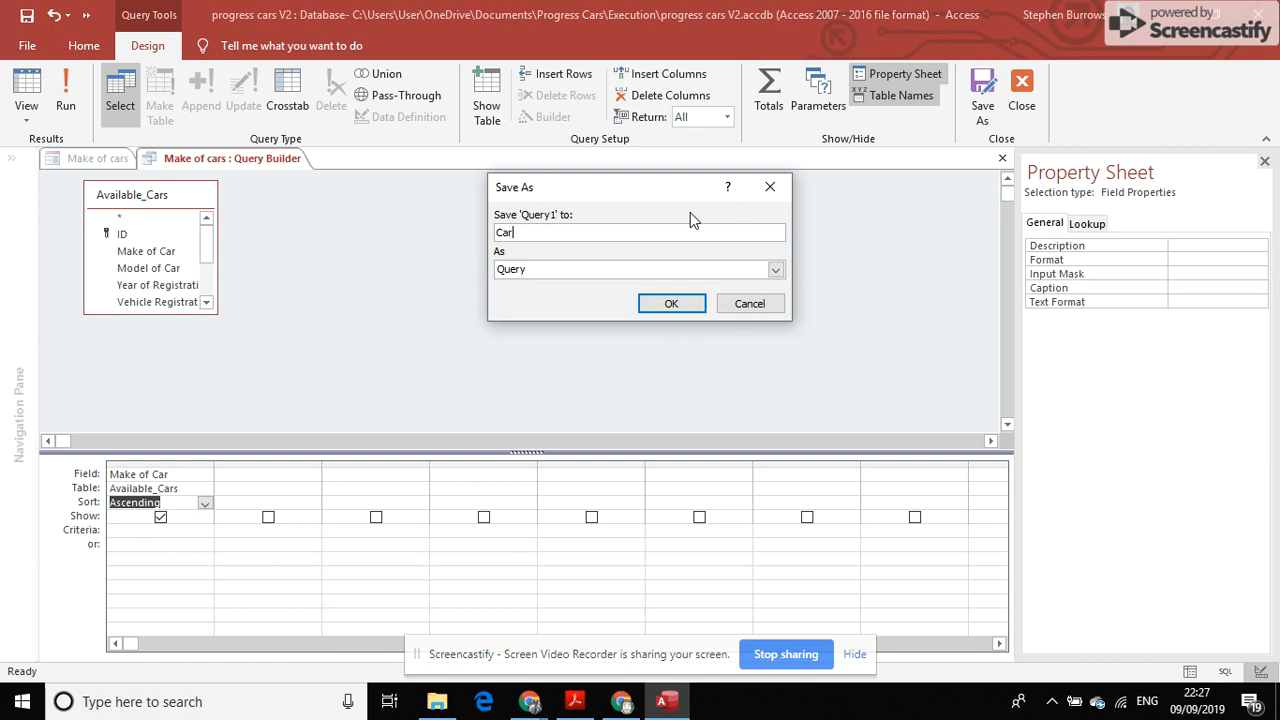
key("BackSpace")
type("iust")
key("BackSpace")
key("BackSpace")
key("BackSpace")
key("BackSpace")
type("ist")
left_click(671, 306)
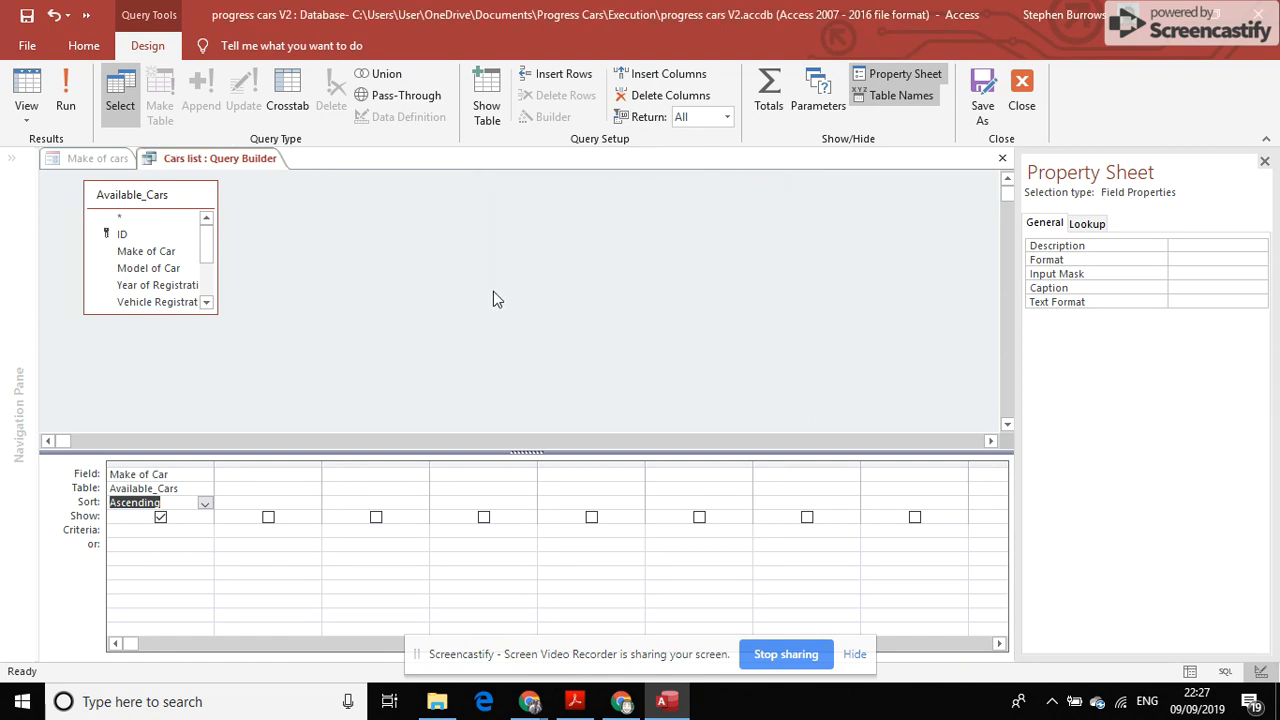
left_click(1021, 95)
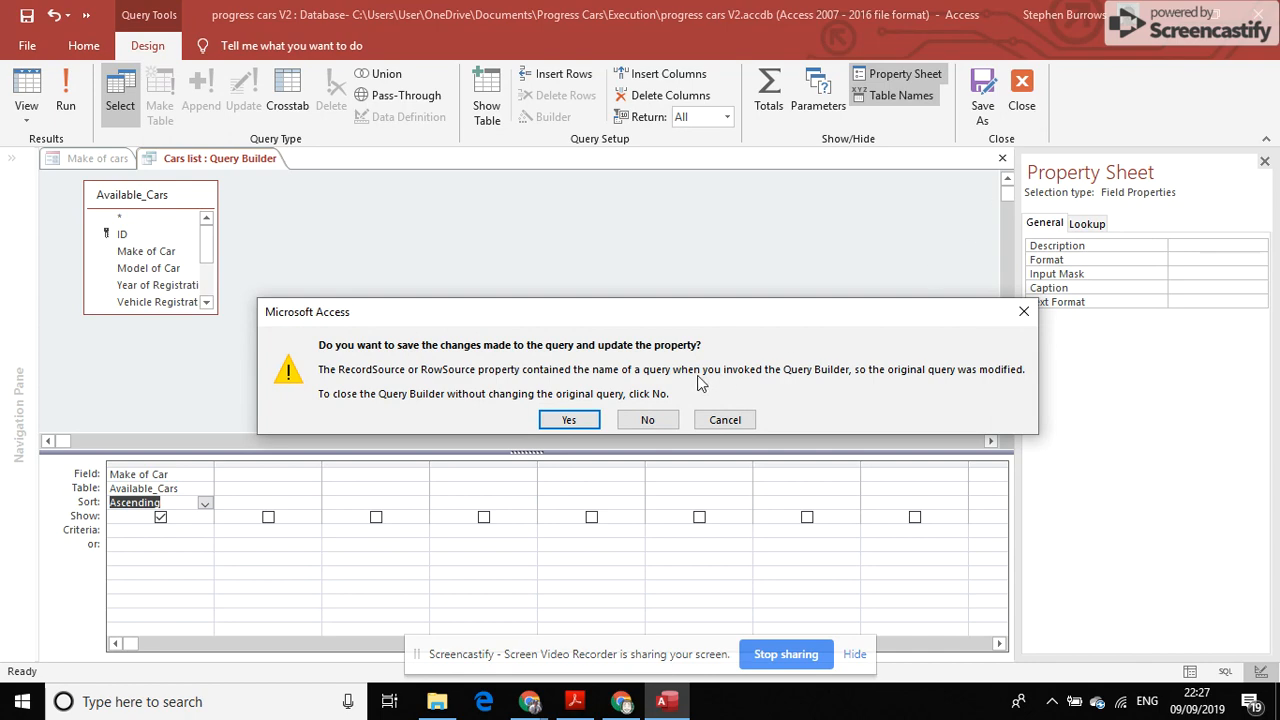
left_click(568, 420)
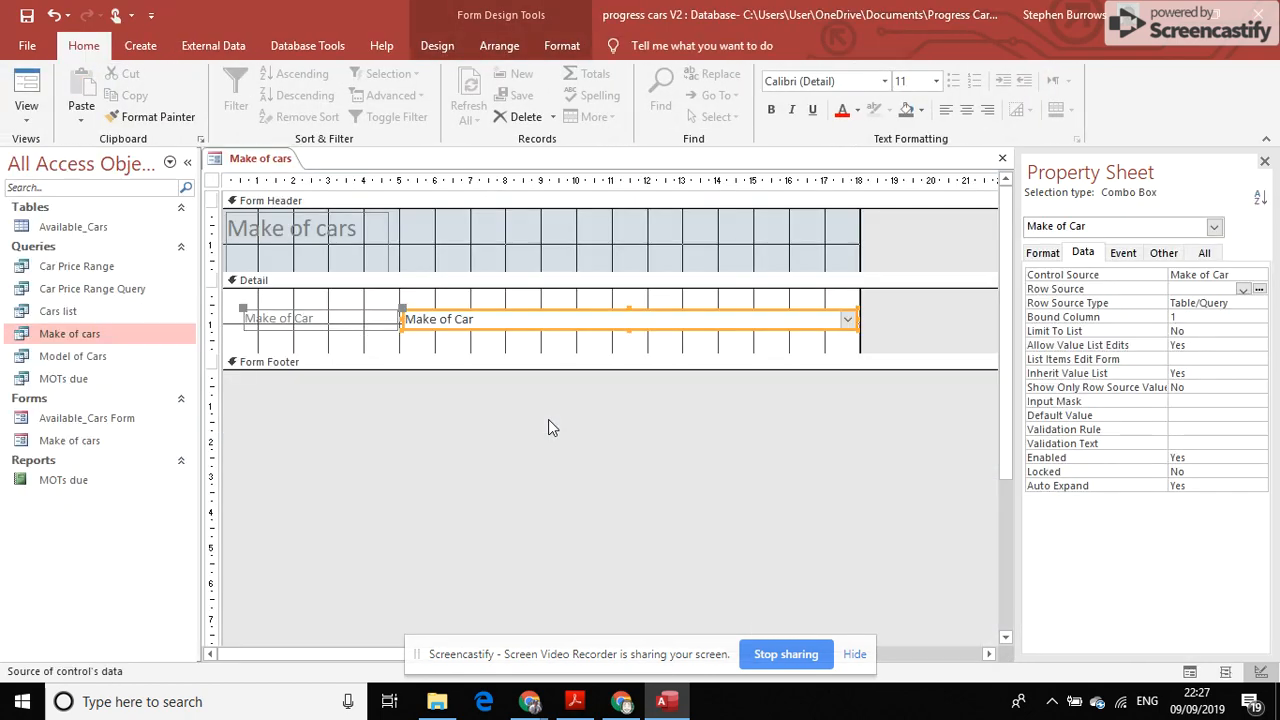
Examine the makes offered by the Make of Car combo box in Form view.
left_click(26, 112)
left_click(38, 157)
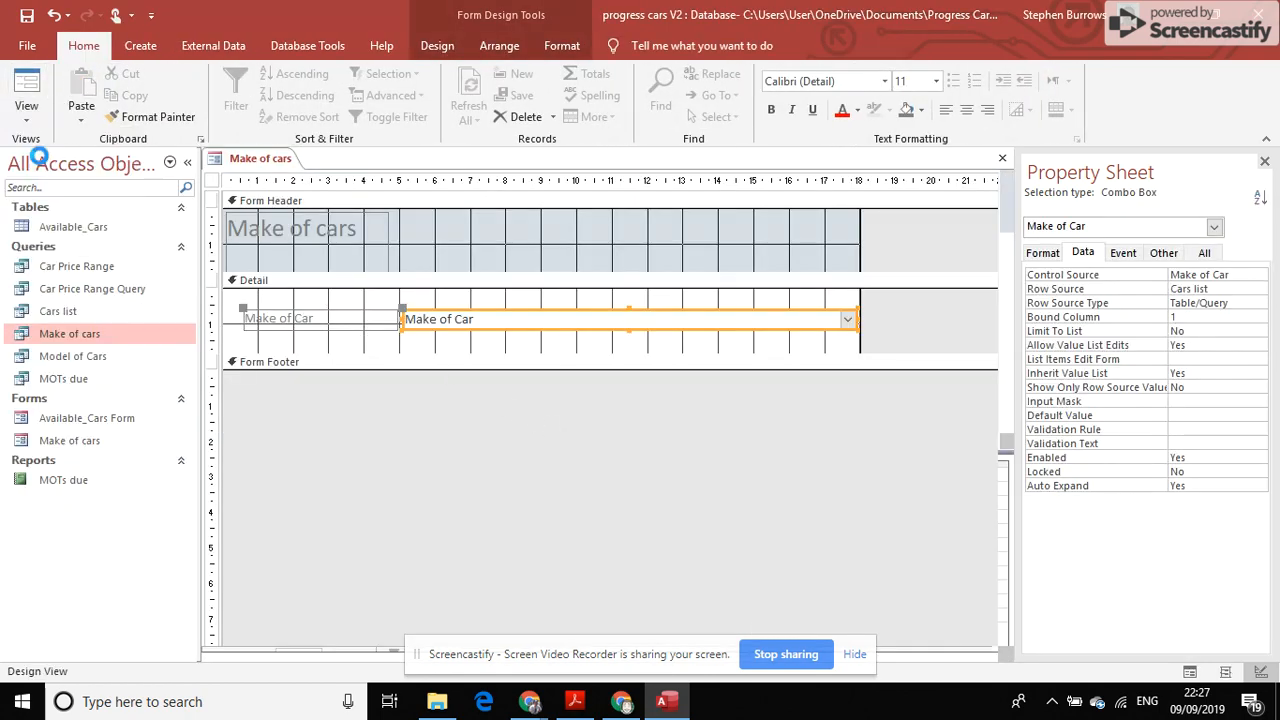
left_click(841, 266)
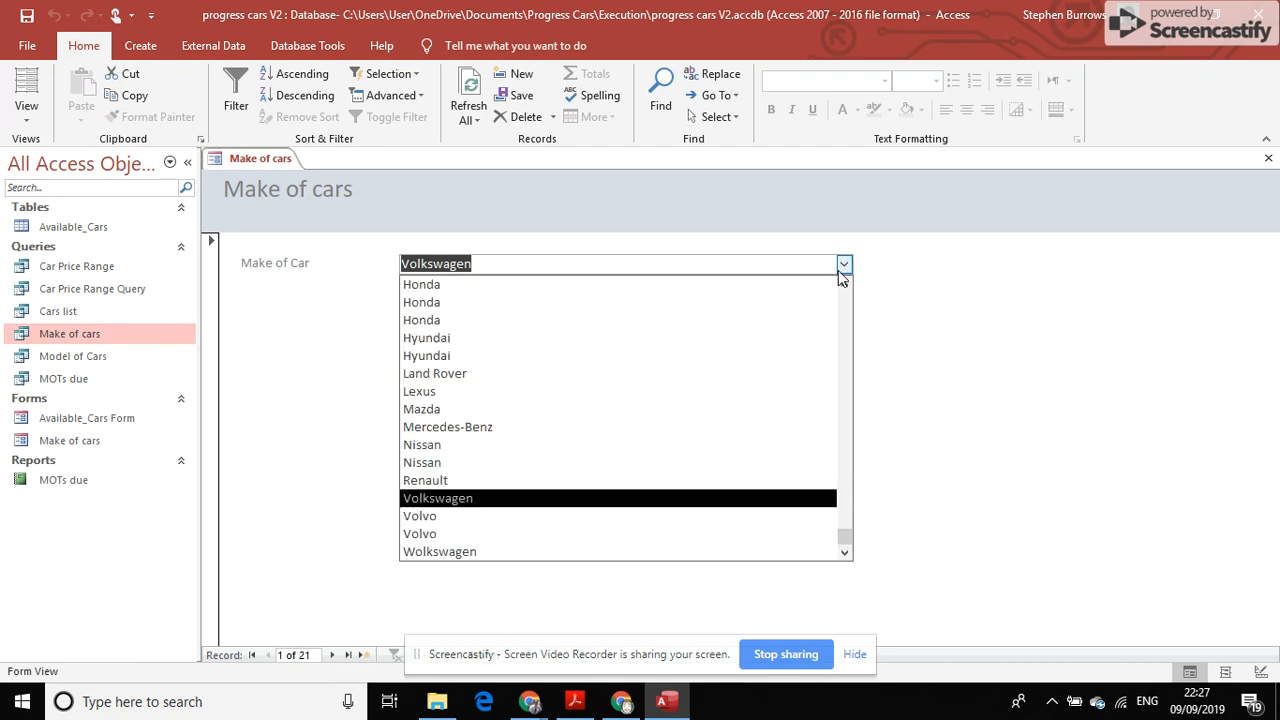
left_click_drag(848, 533, 842, 290)
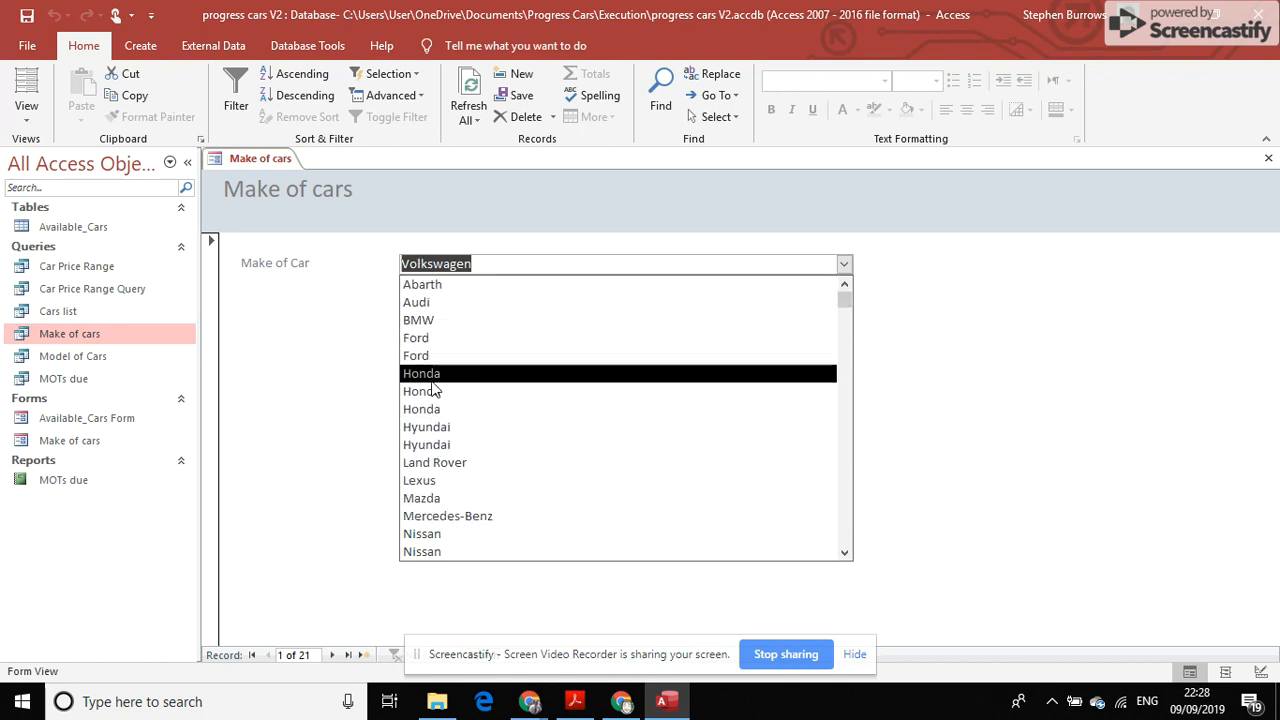
left_click(846, 265)
left_click(846, 265)
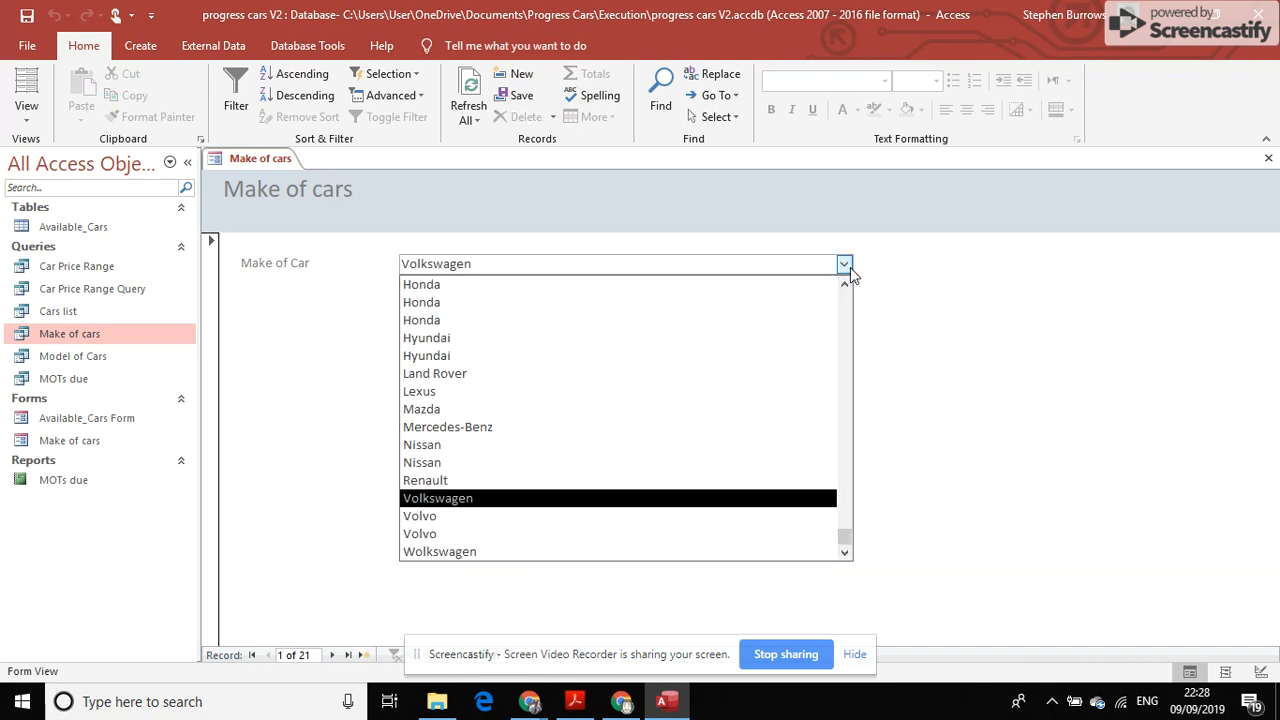
left_click(849, 267)
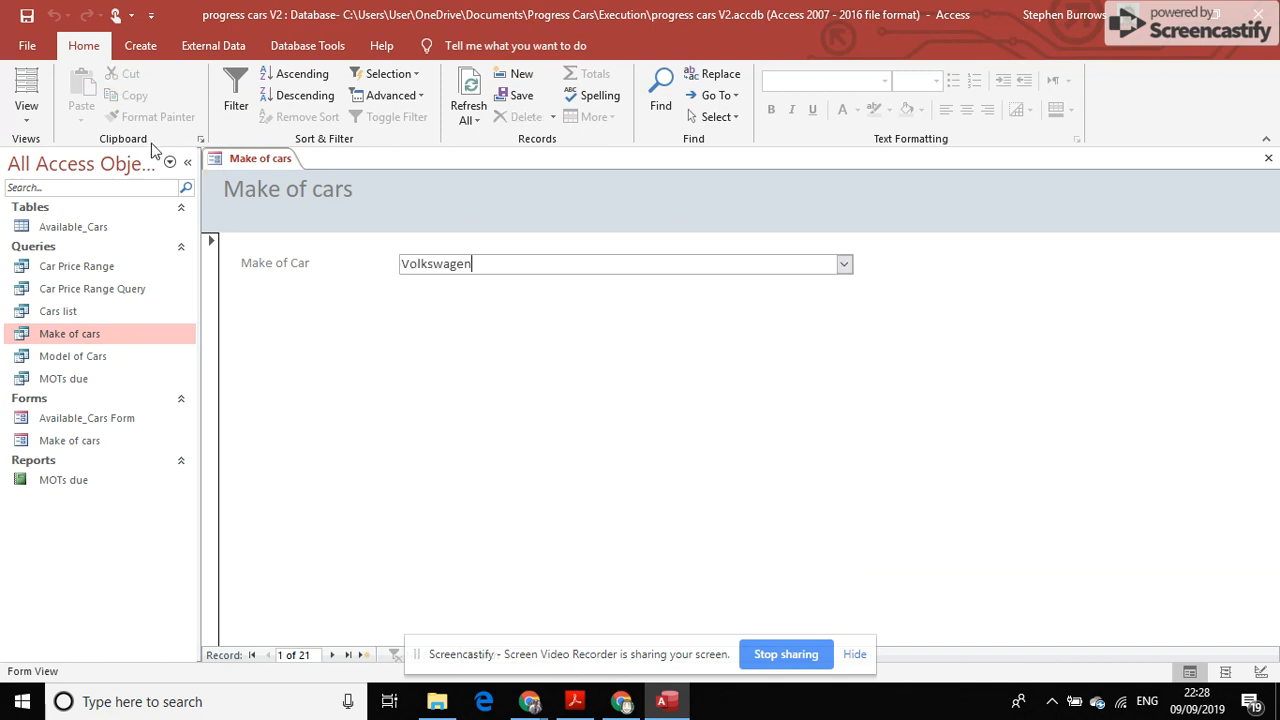
Add a command button to the form in Layout view and give it the Run Query action from the Miscellaneous category.
left_click(33, 121)
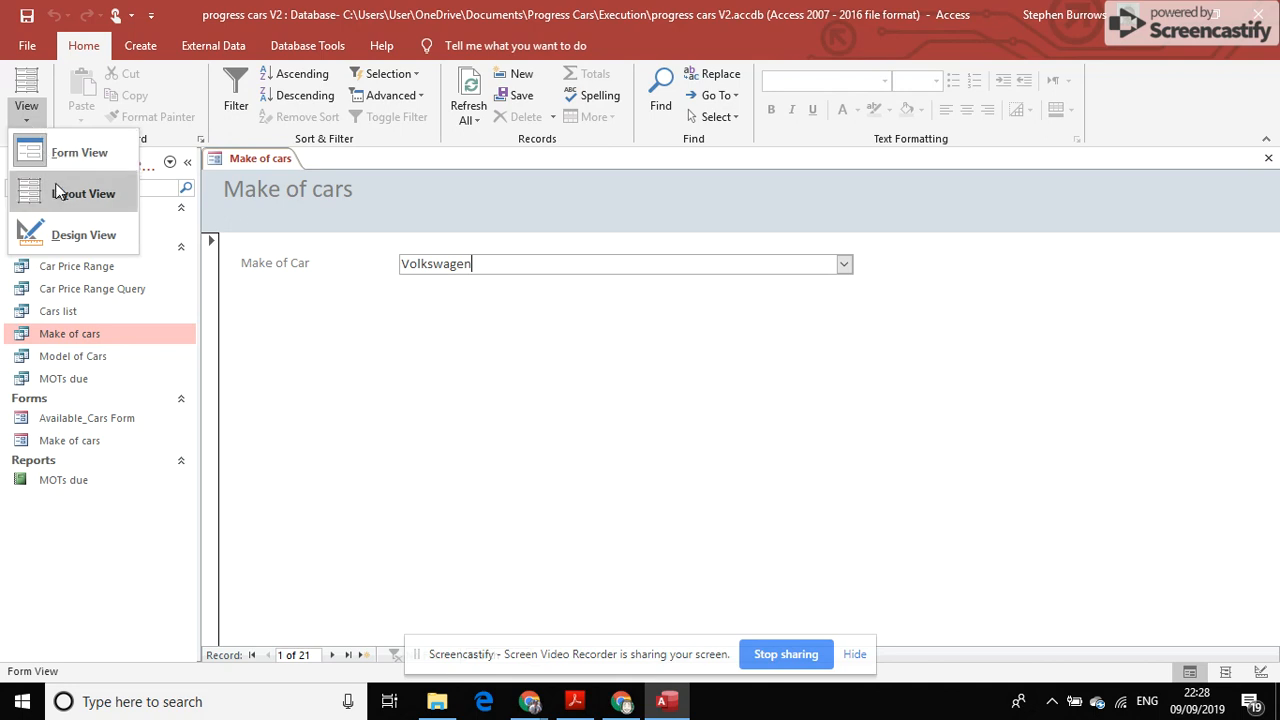
left_click(59, 196)
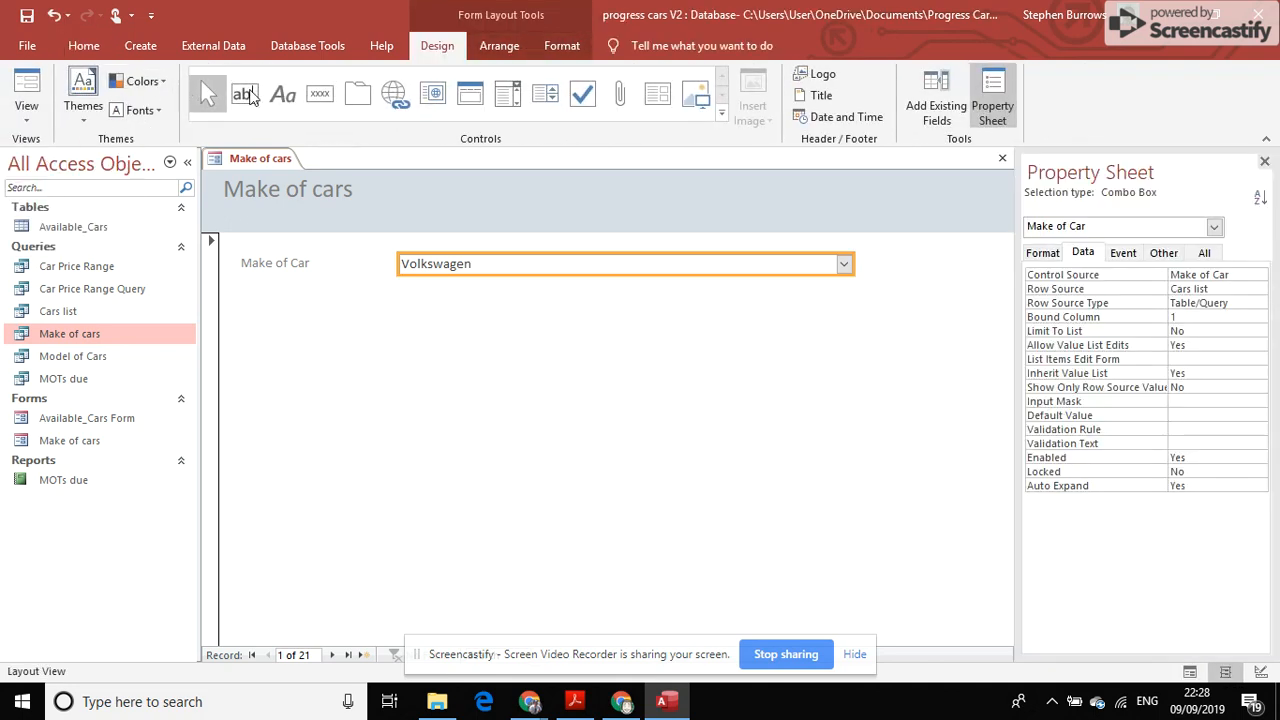
left_click(320, 97)
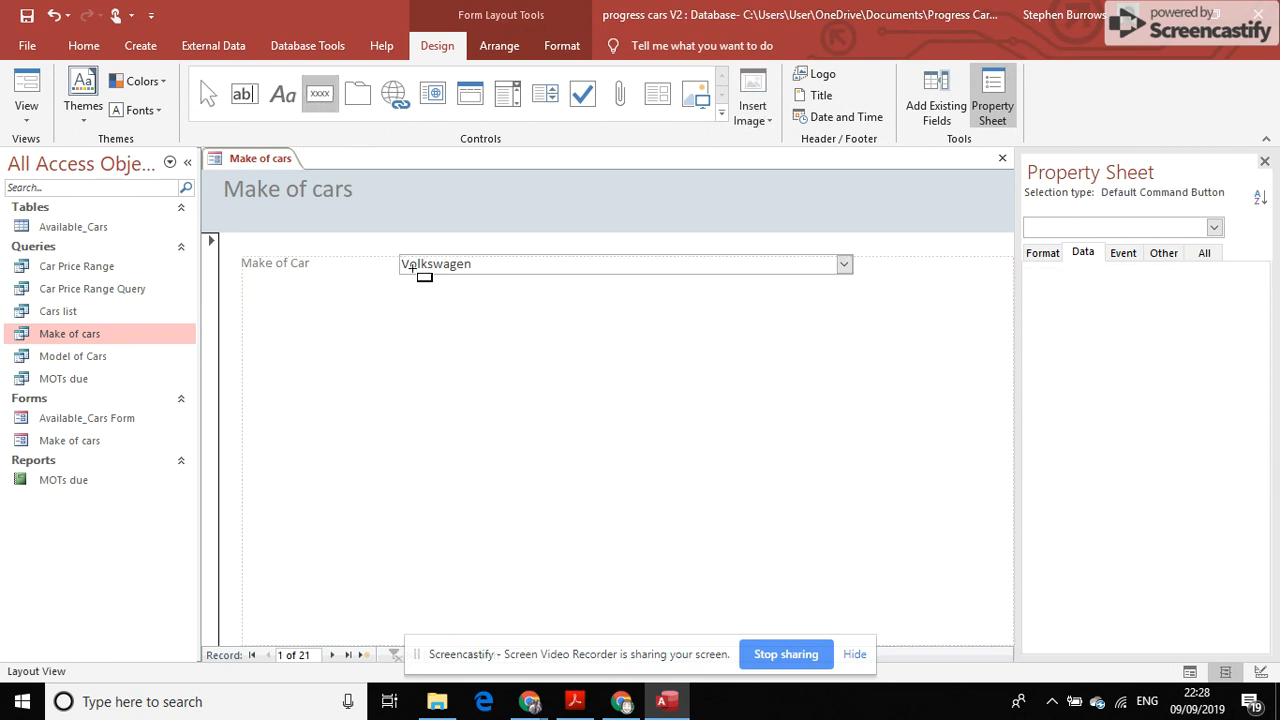
left_click(568, 360)
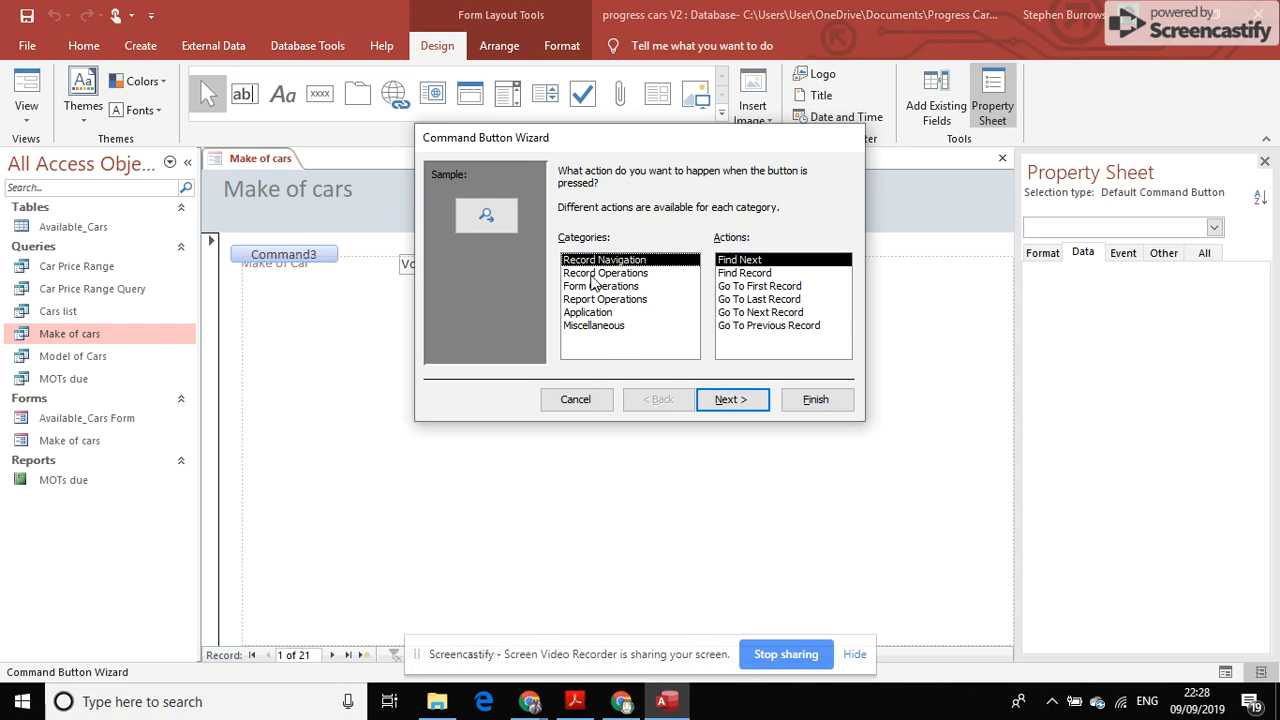
left_click(607, 328)
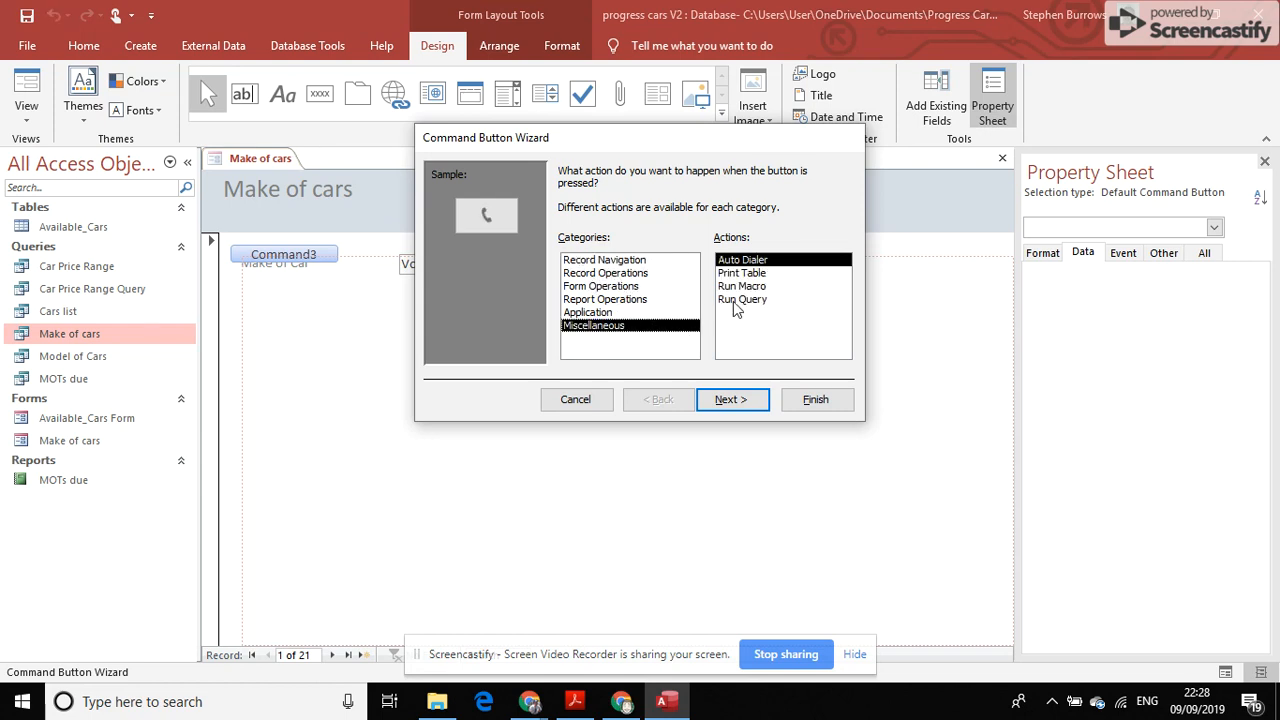
left_click(736, 300)
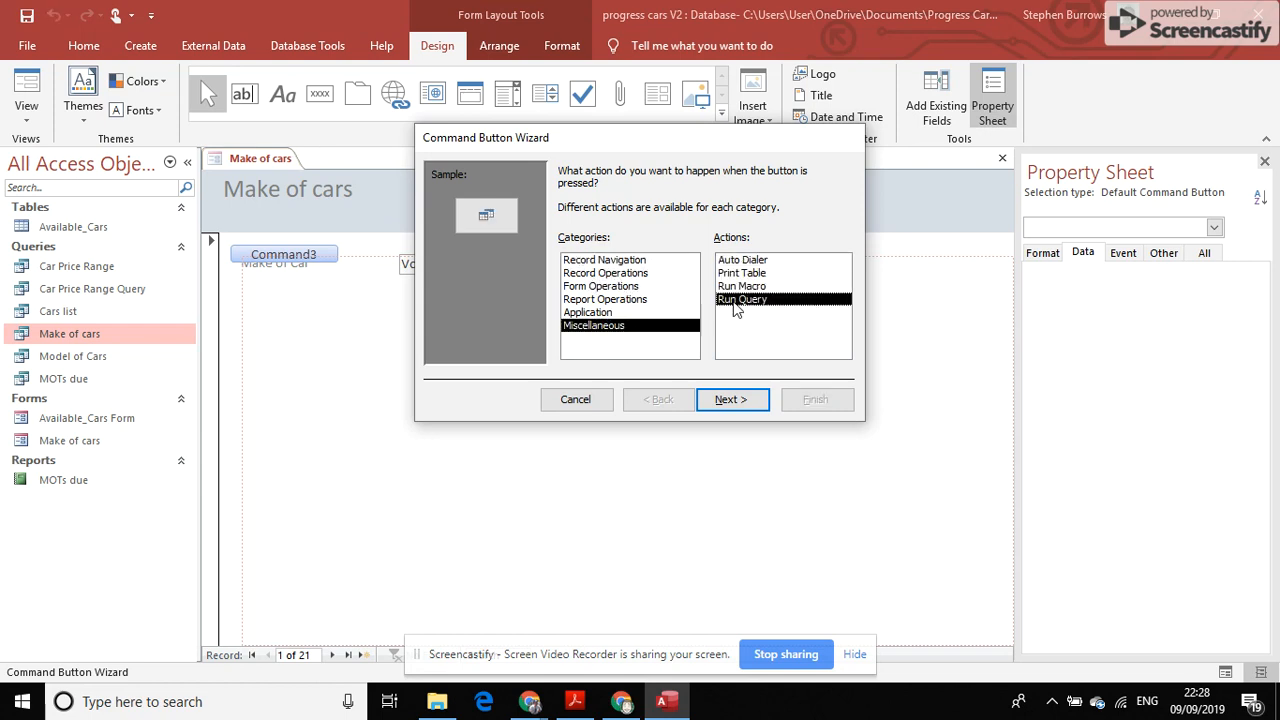
Choose Make of cars as the query that the new command button runs.
left_click(729, 400)
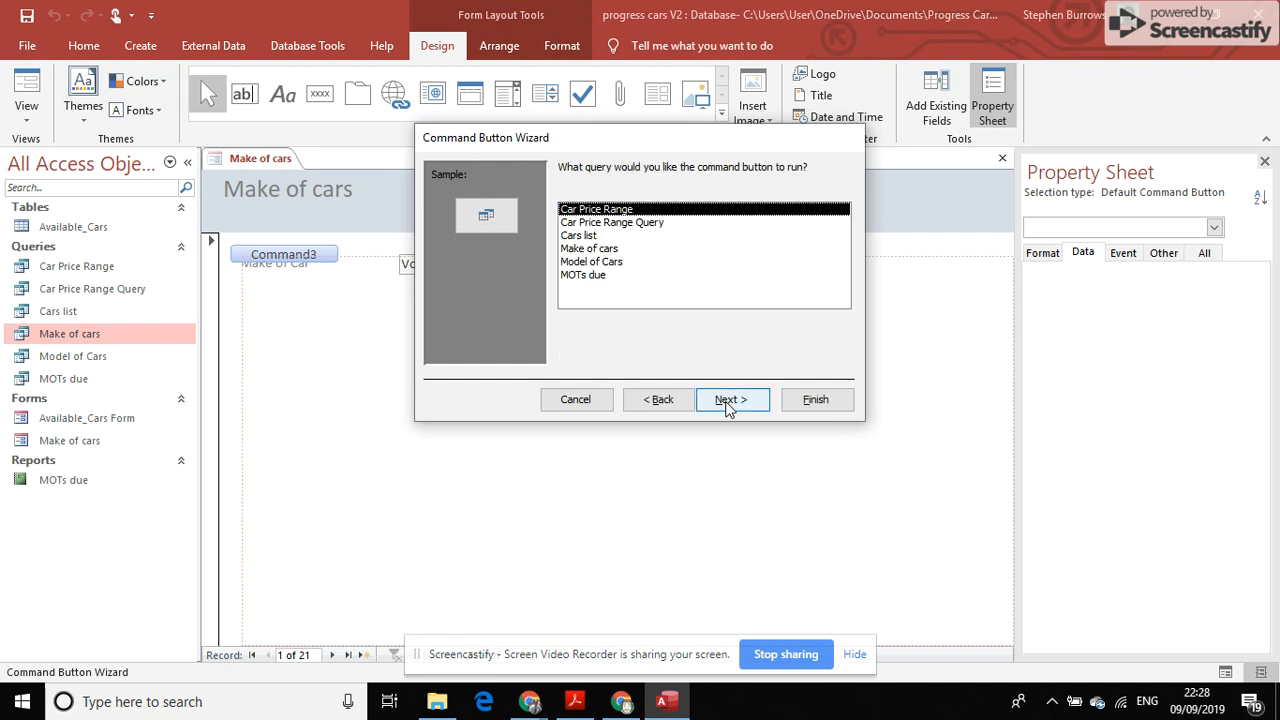
left_click(590, 250)
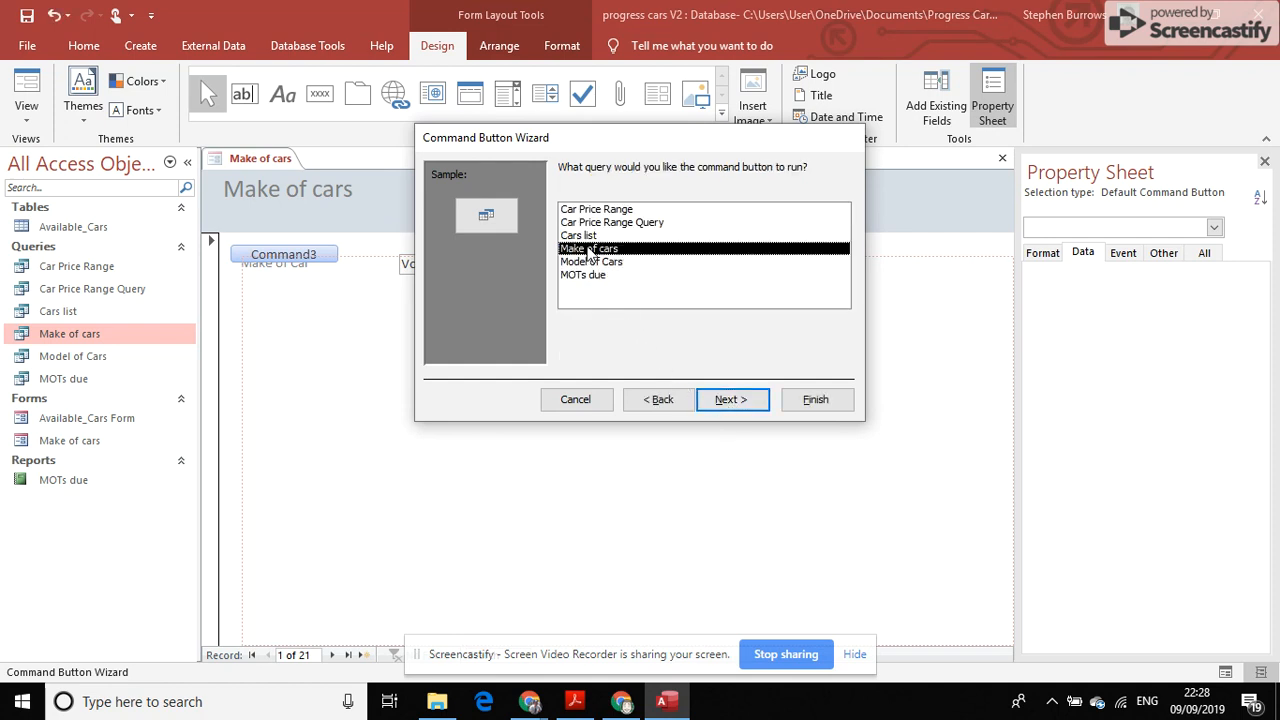
left_click(712, 400)
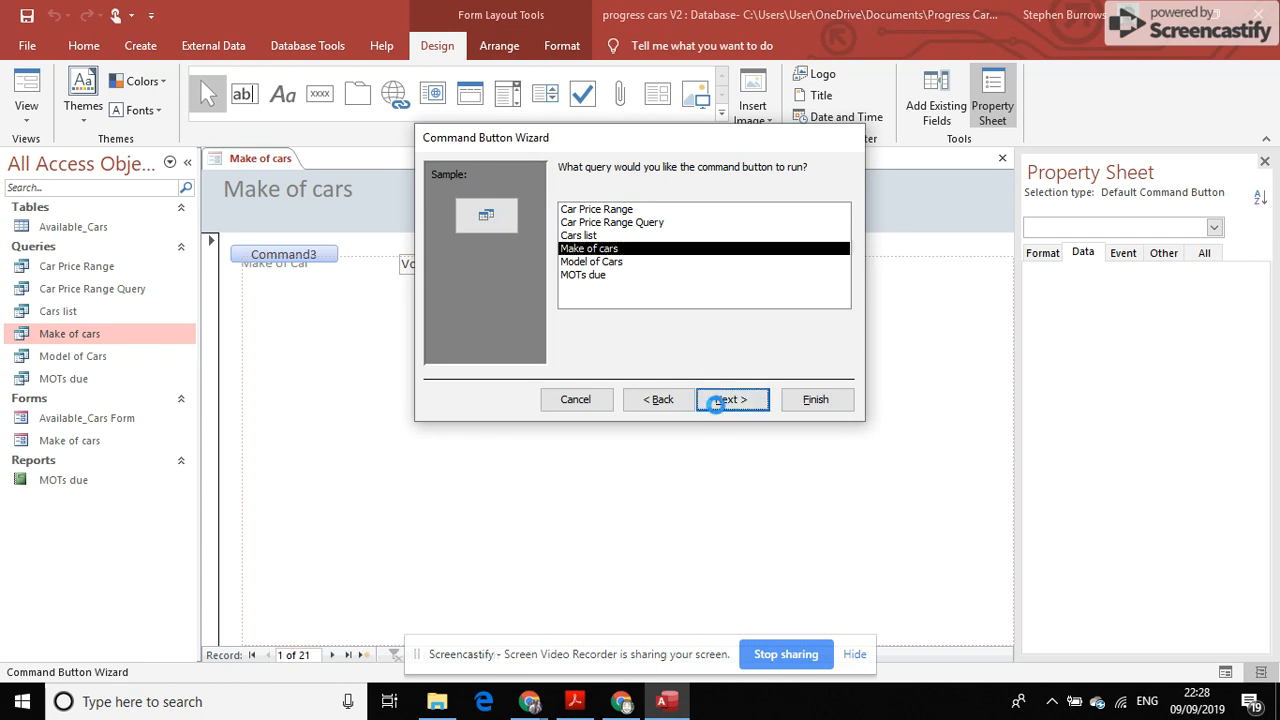
Caption the command button Find cars, name it find make button, and finish the wizard.
left_click(578, 246)
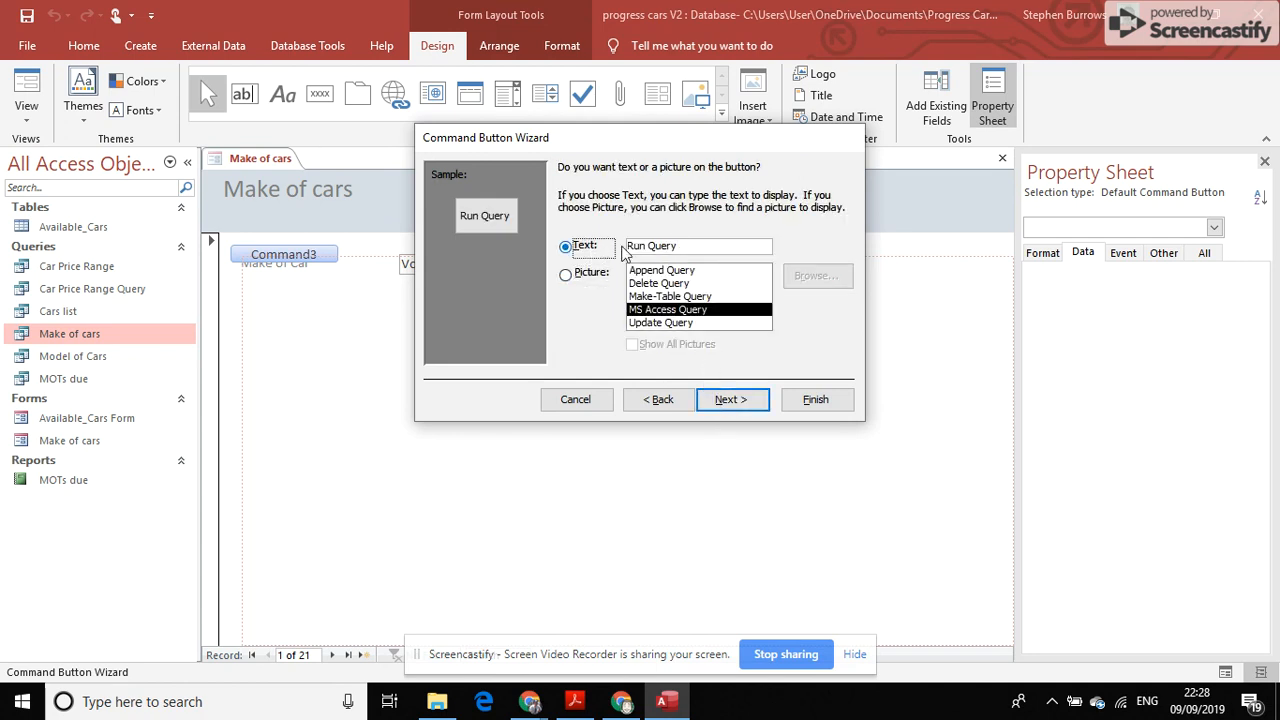
triple_click(652, 243)
type("Fin")
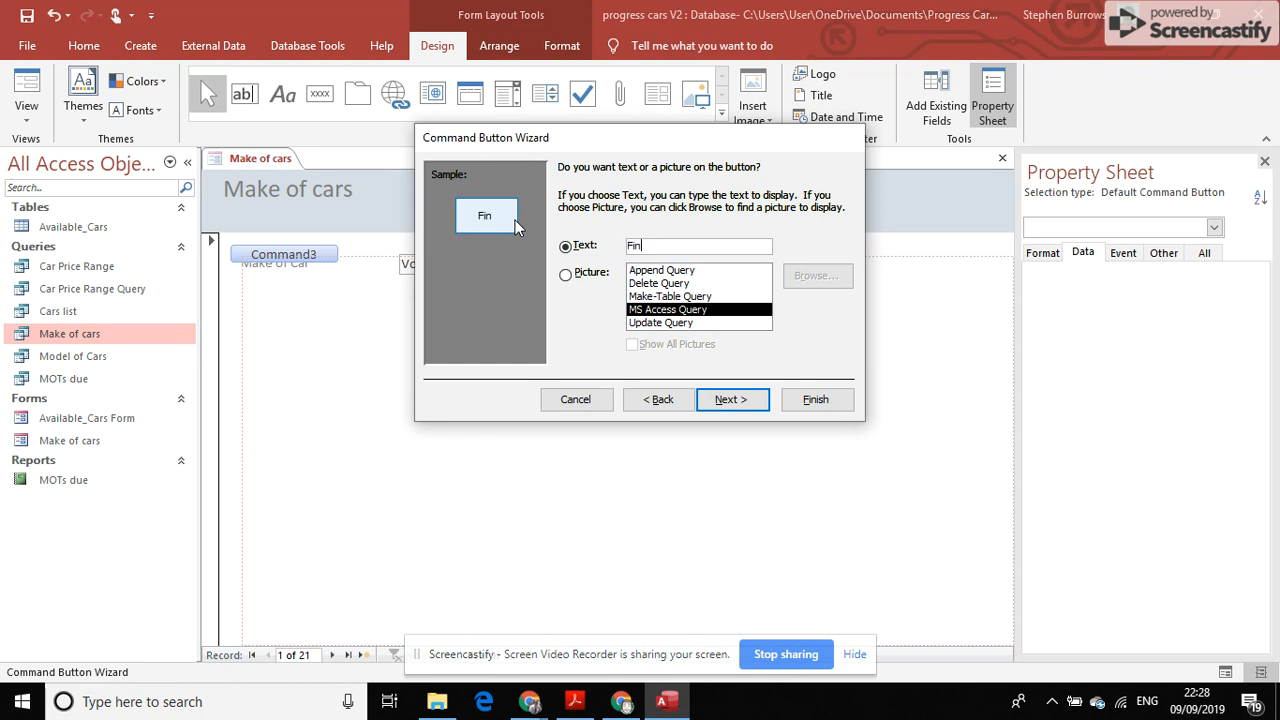
type("d cars")
left_click(730, 399)
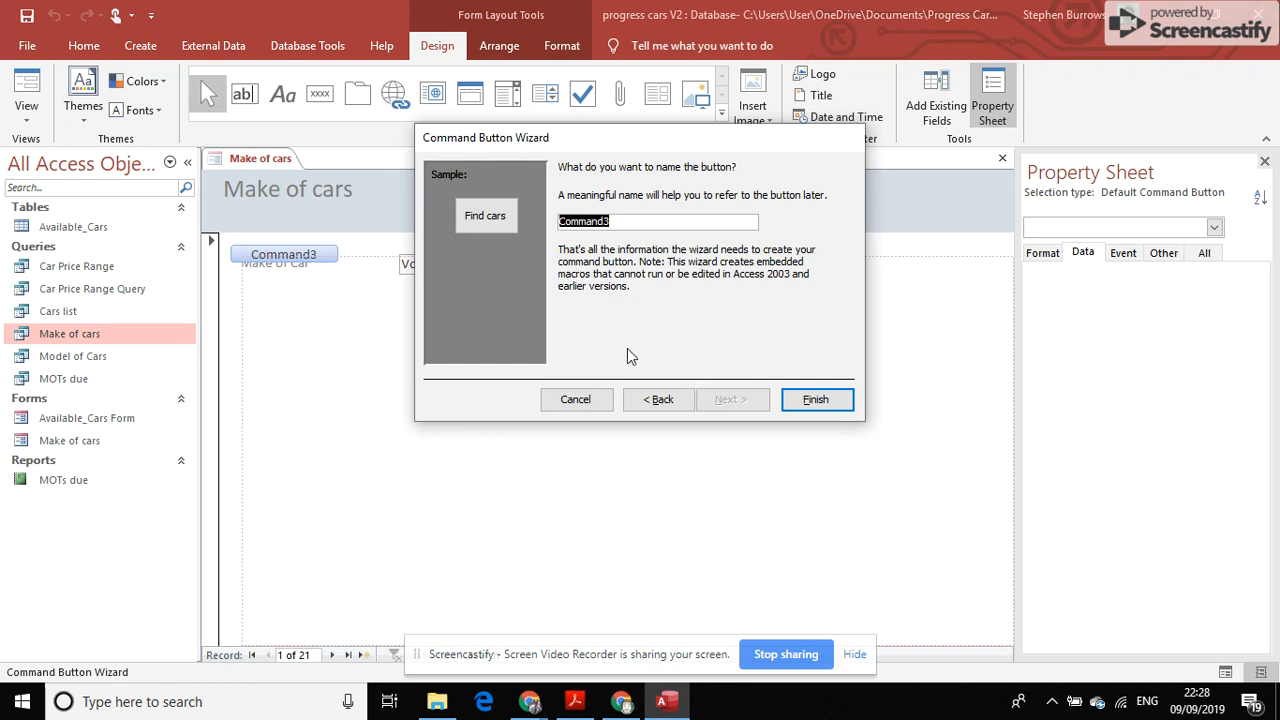
type("find make button")
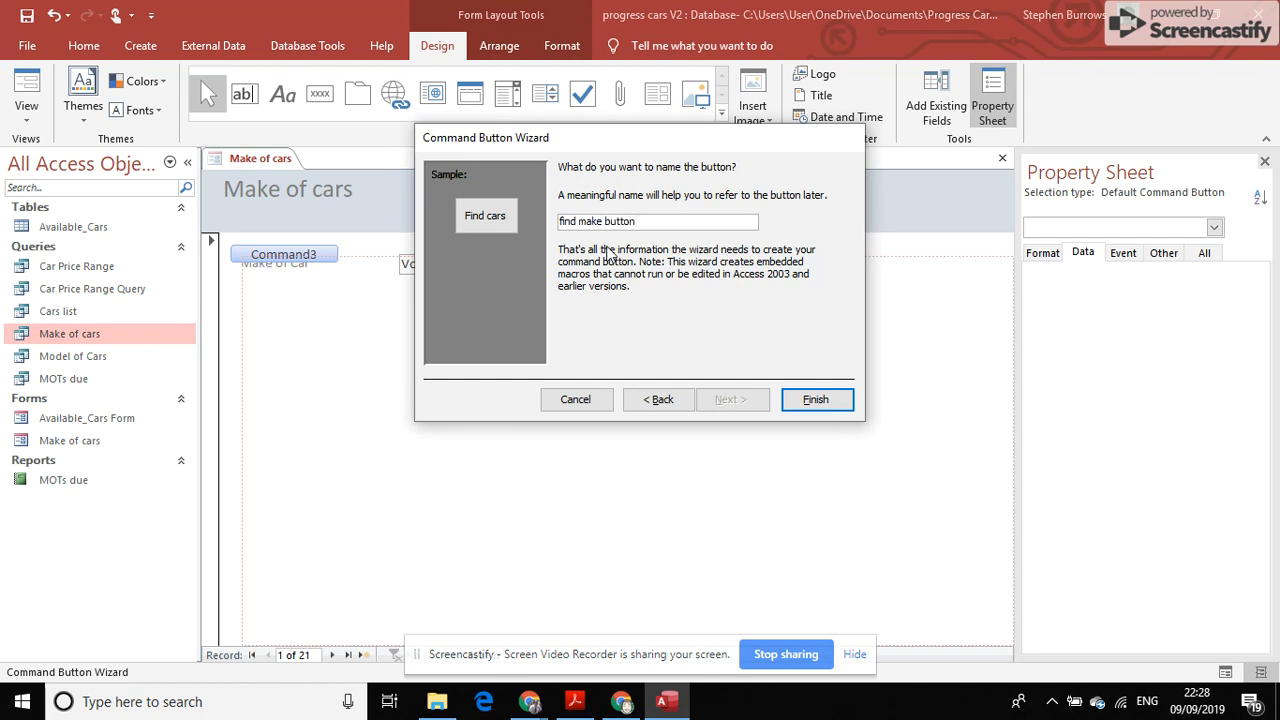
left_click(818, 399)
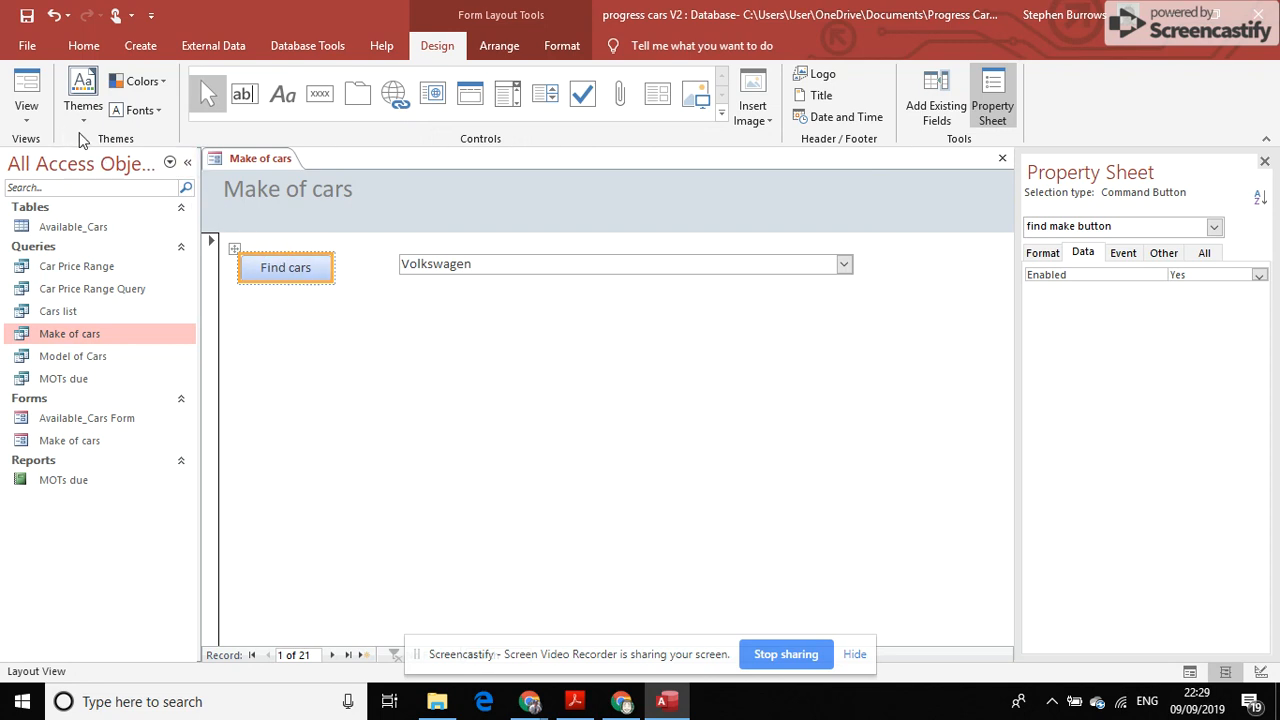
In Design view, enlarge the form's Detail and Form Footer sections and move the Find cars button beneath the Make of Car combo box.
left_click(26, 110)
left_click(82, 235)
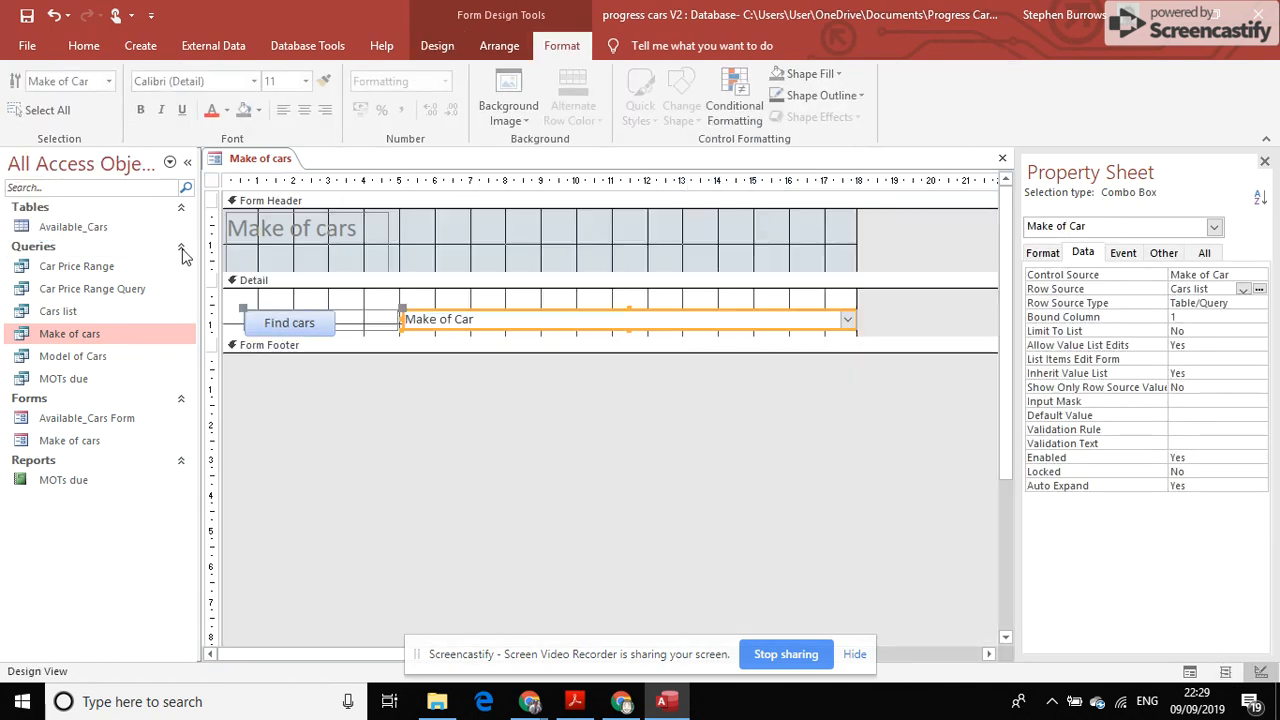
left_click_drag(352, 349, 366, 439)
left_click_drag(390, 334, 390, 425)
left_click_drag(323, 323, 480, 357)
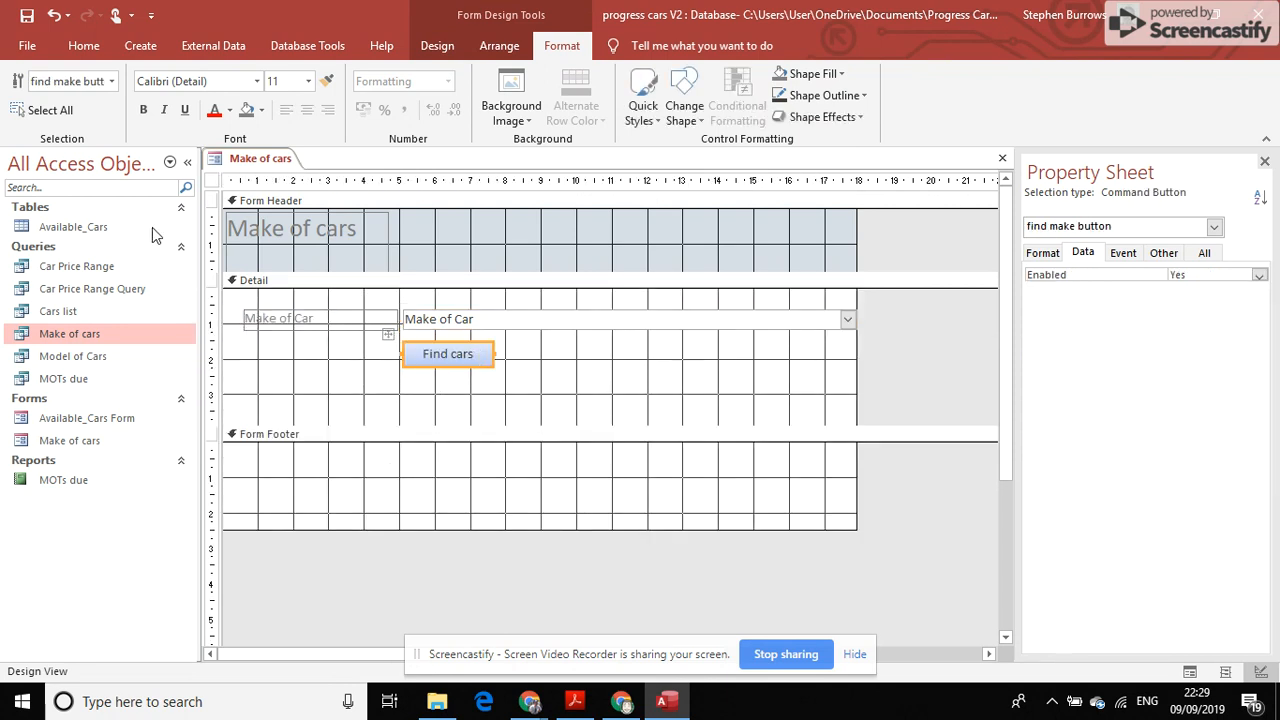
Switch the form to Form view, choose Honda as the make, and run the query with the Find cars button.
left_click(448, 50)
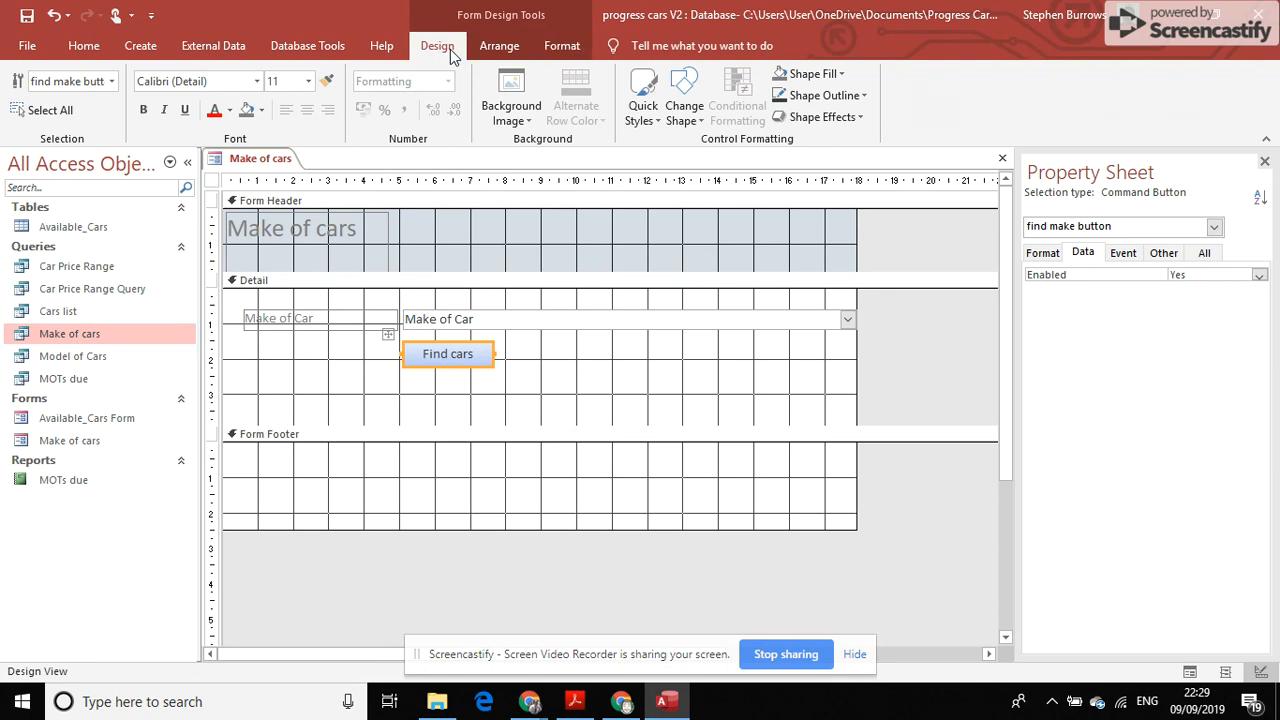
left_click(92, 54)
left_click(26, 116)
left_click(60, 150)
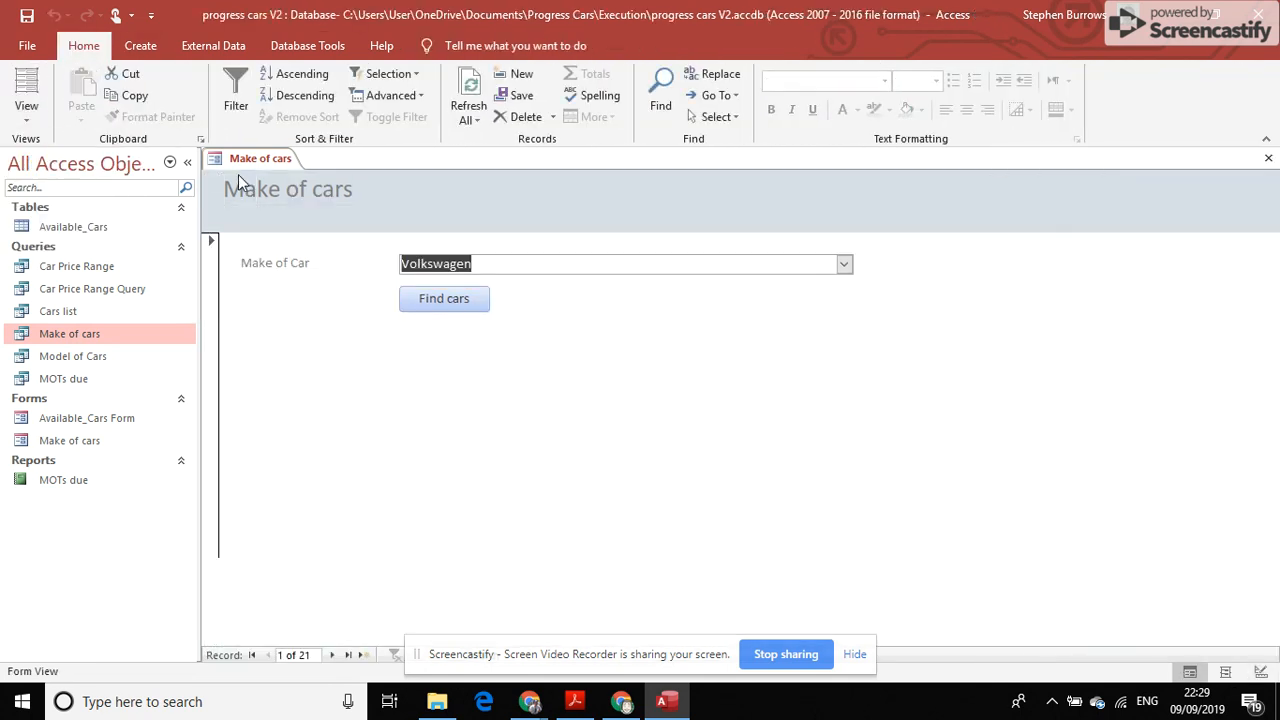
left_click(845, 264)
left_click(767, 333)
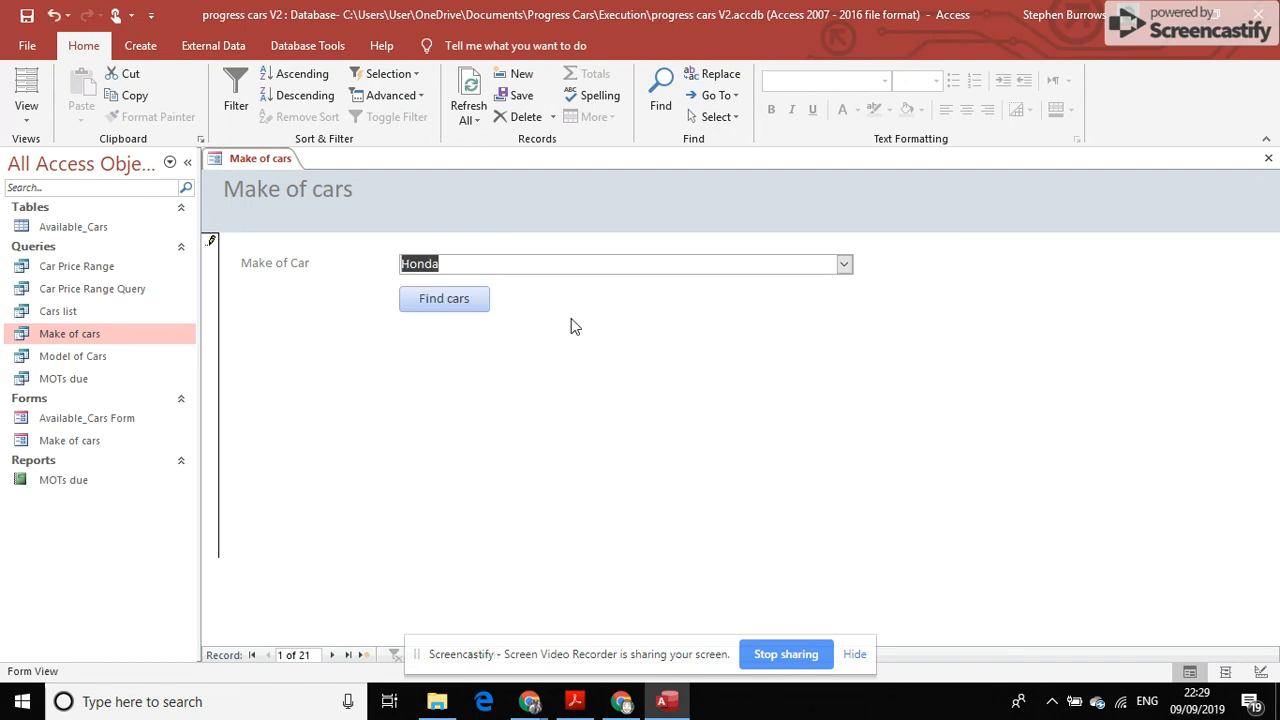
left_click(446, 298)
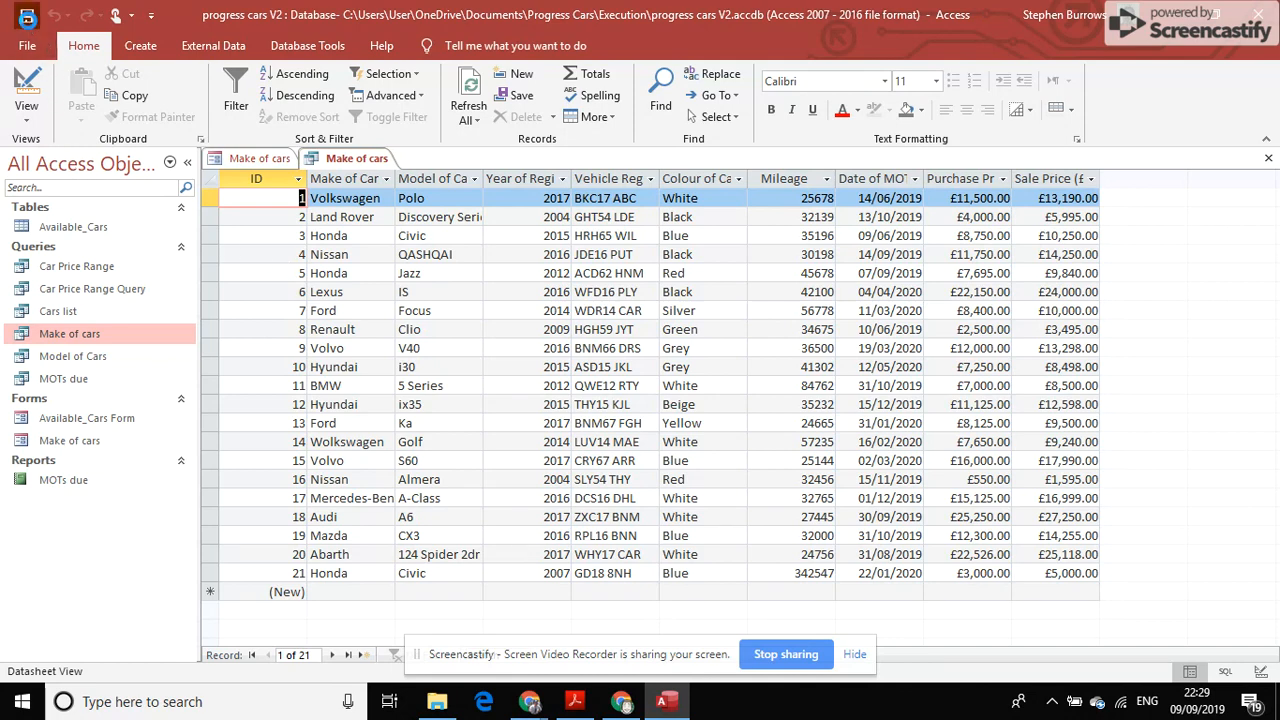
Put the Make of cars query into Design view and open the Expression Builder for the Make of Car criteria.
left_click(245, 159)
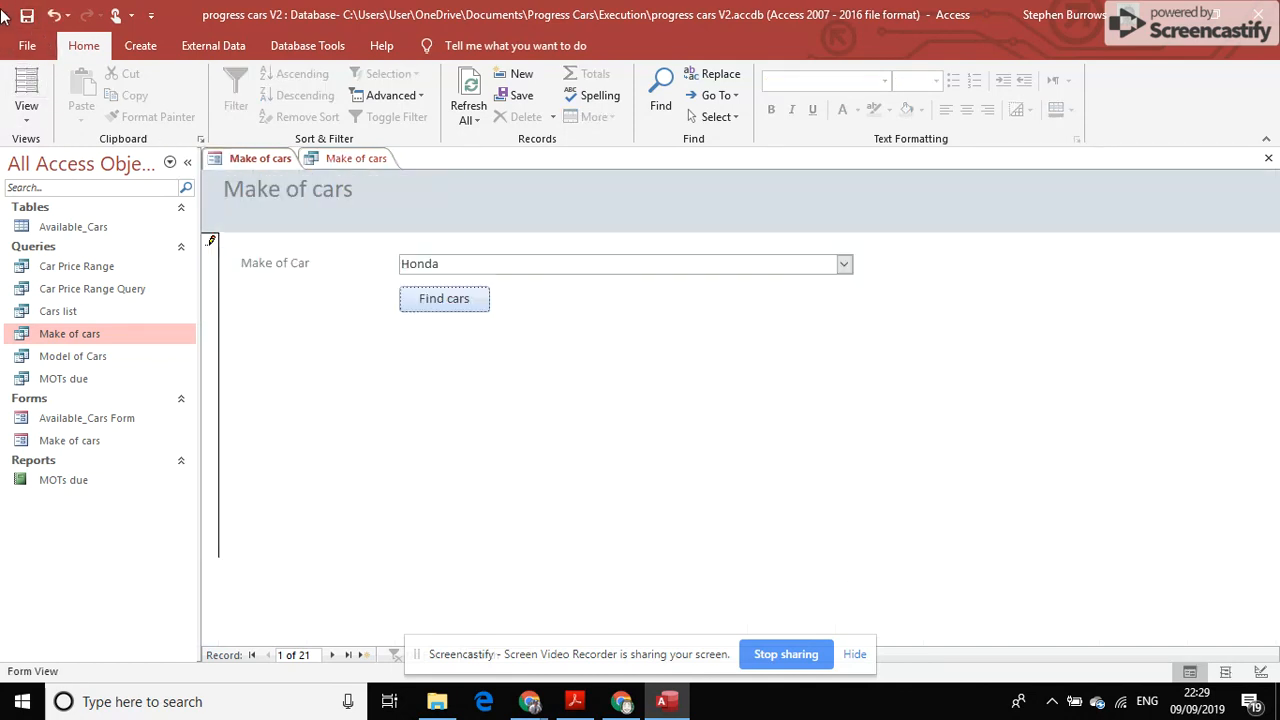
left_click(345, 160)
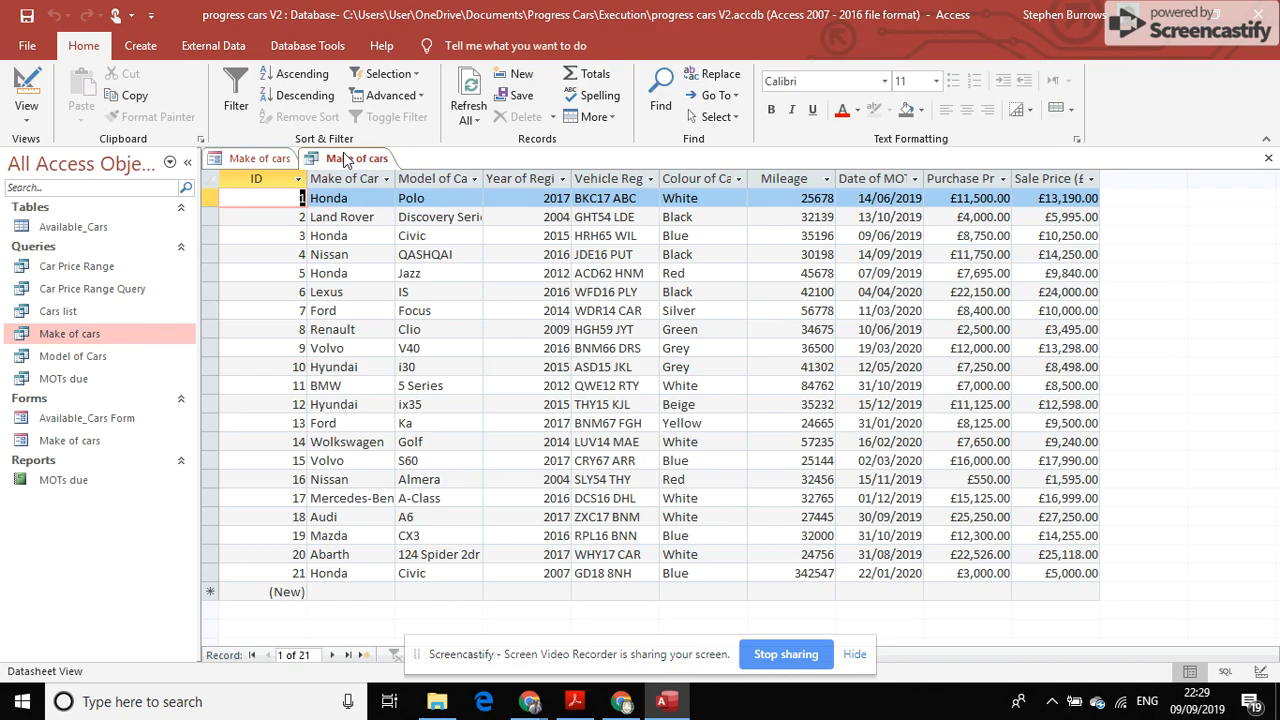
left_click(27, 120)
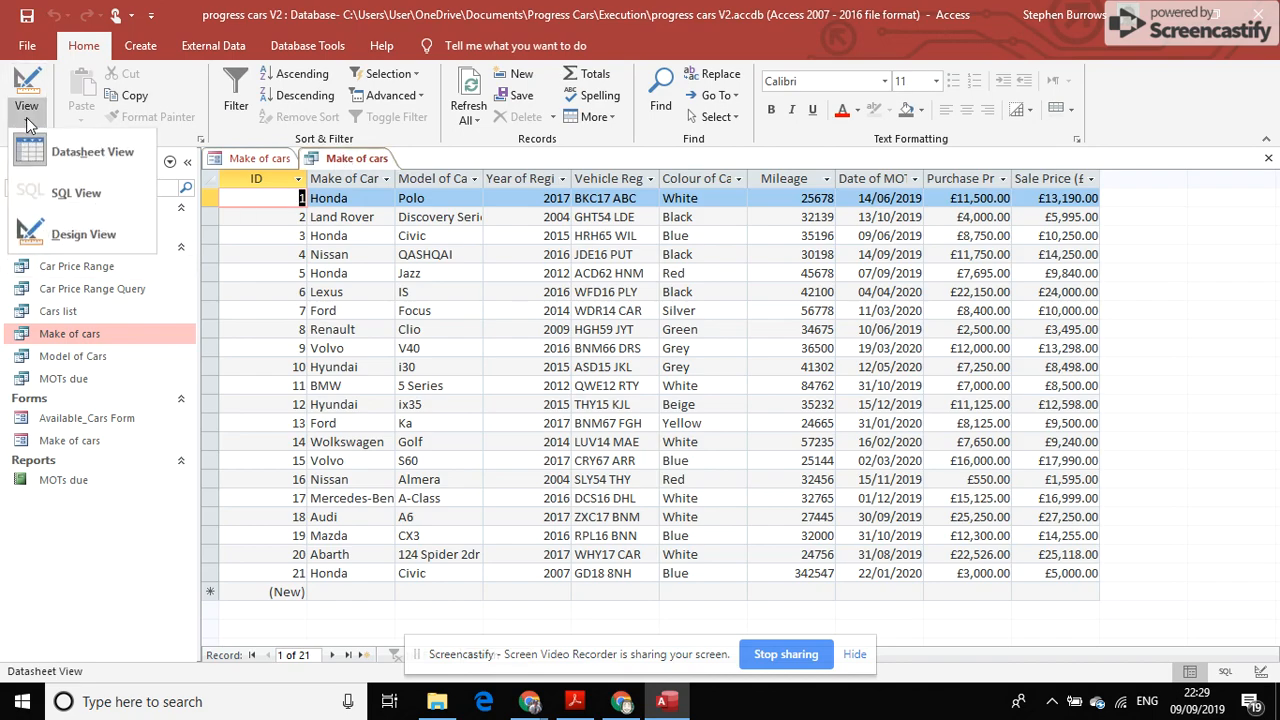
left_click(74, 243)
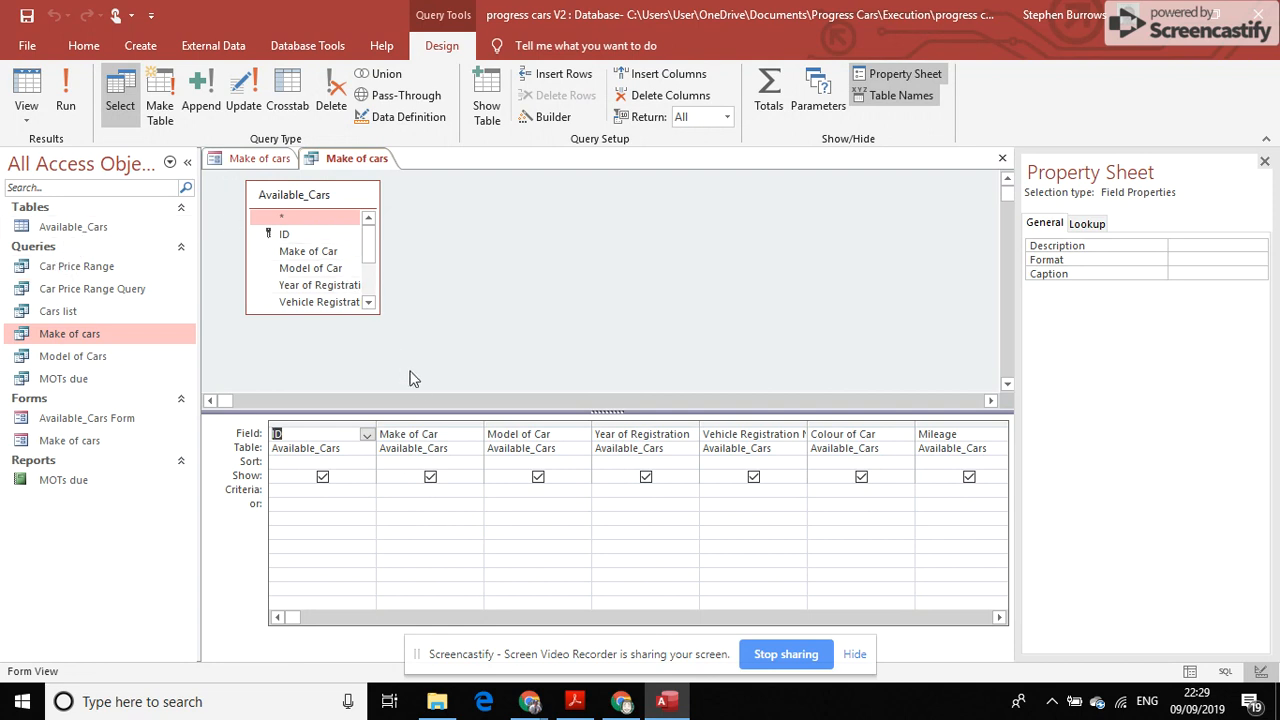
left_click(409, 494)
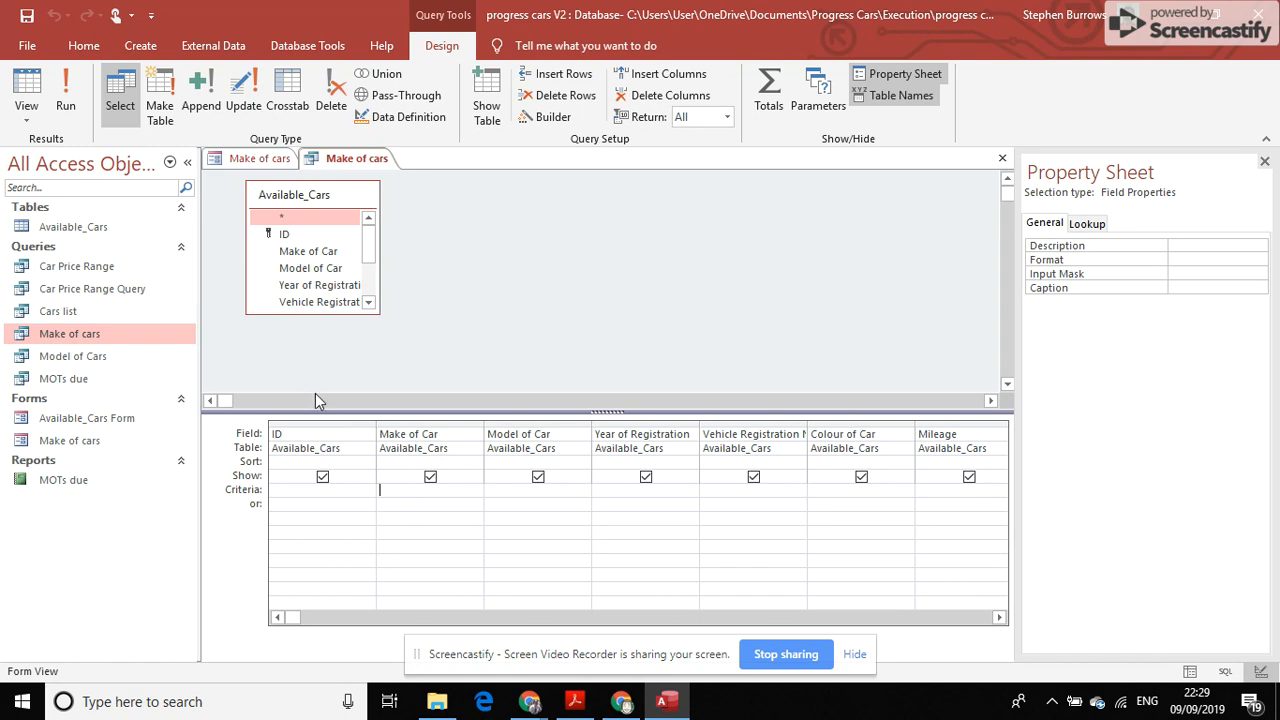
right_click(383, 490)
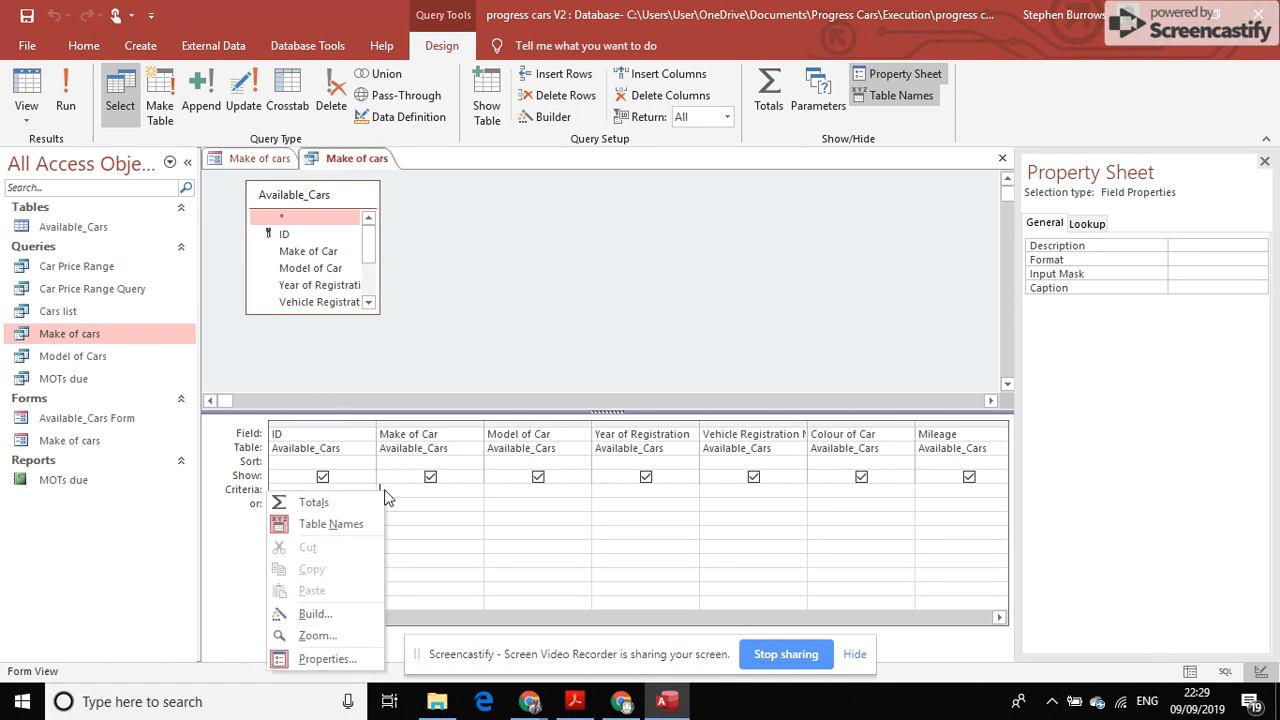
left_click(315, 614)
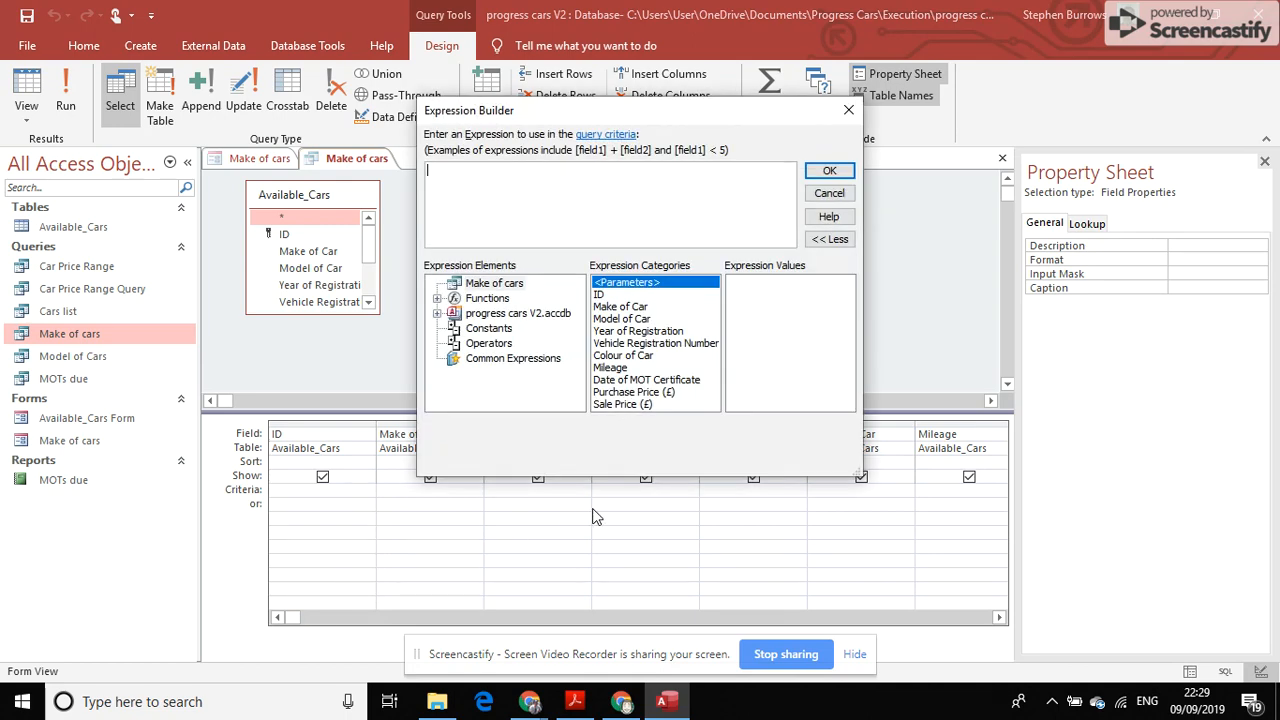
Set the Make of Car criteria to Forms![Make of cars]![Make of Car] from the form's combo box, and save the query.
left_click(437, 313)
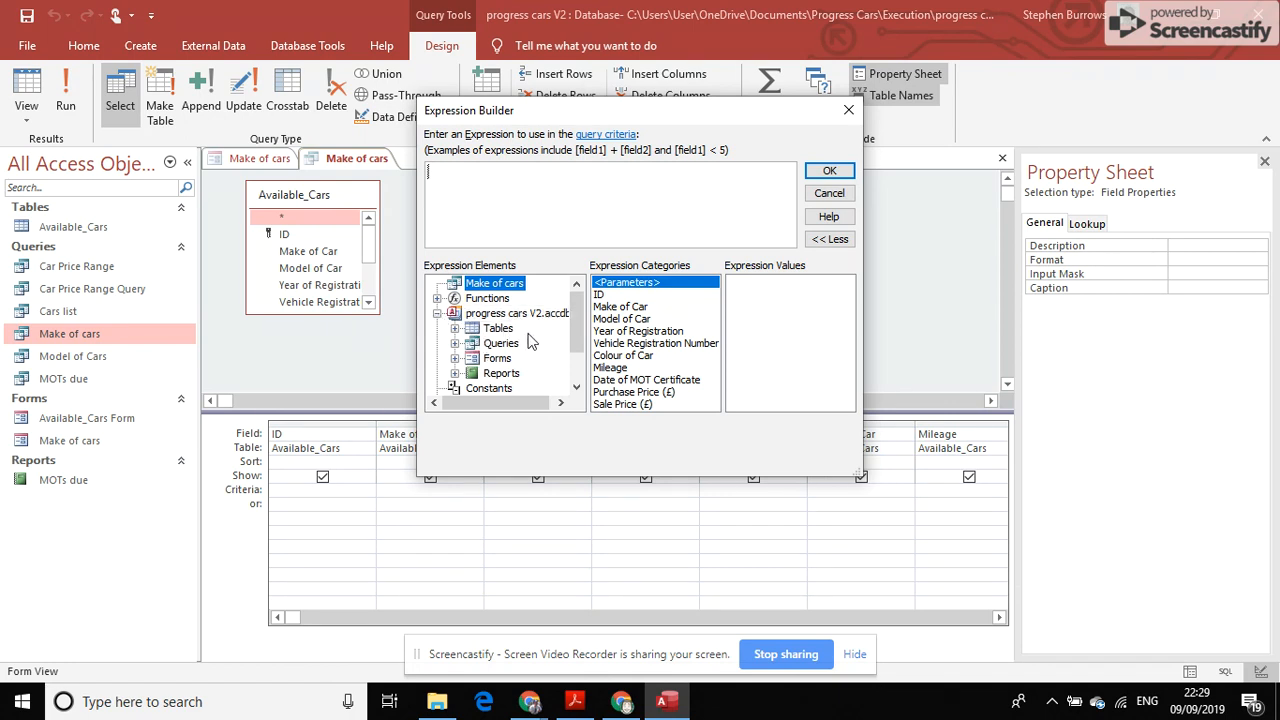
left_click(455, 359)
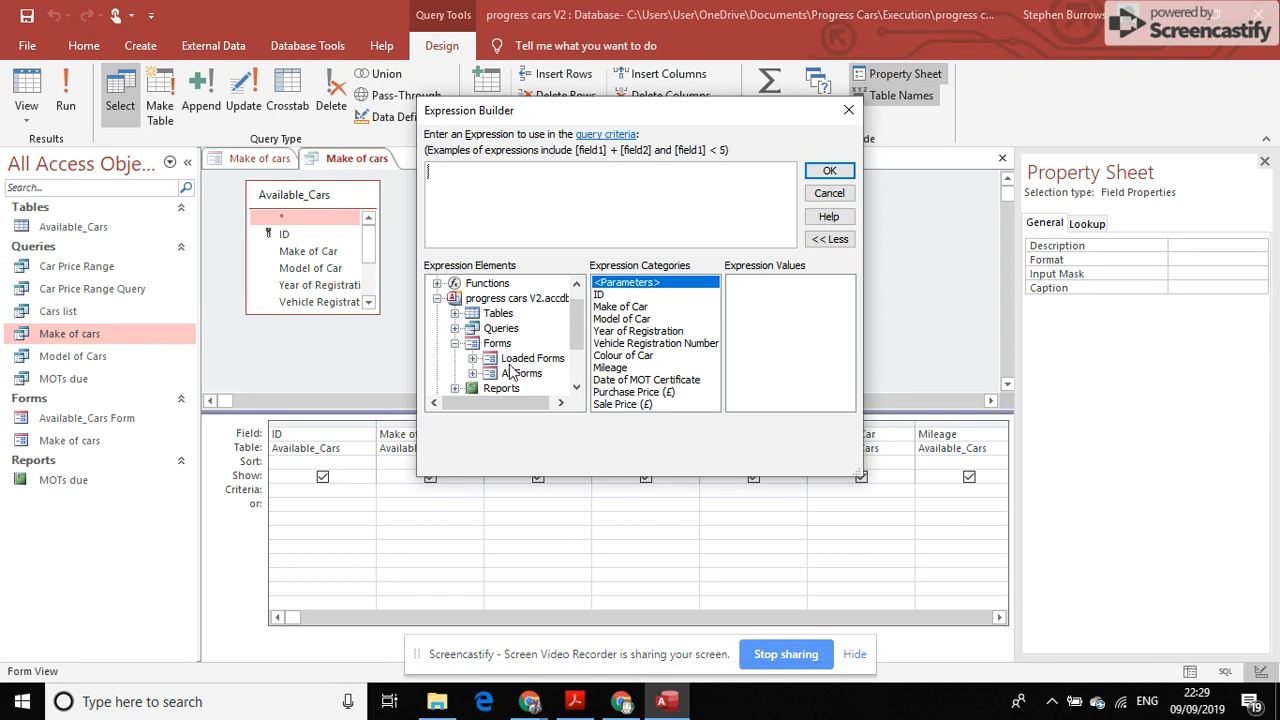
left_click(472, 374)
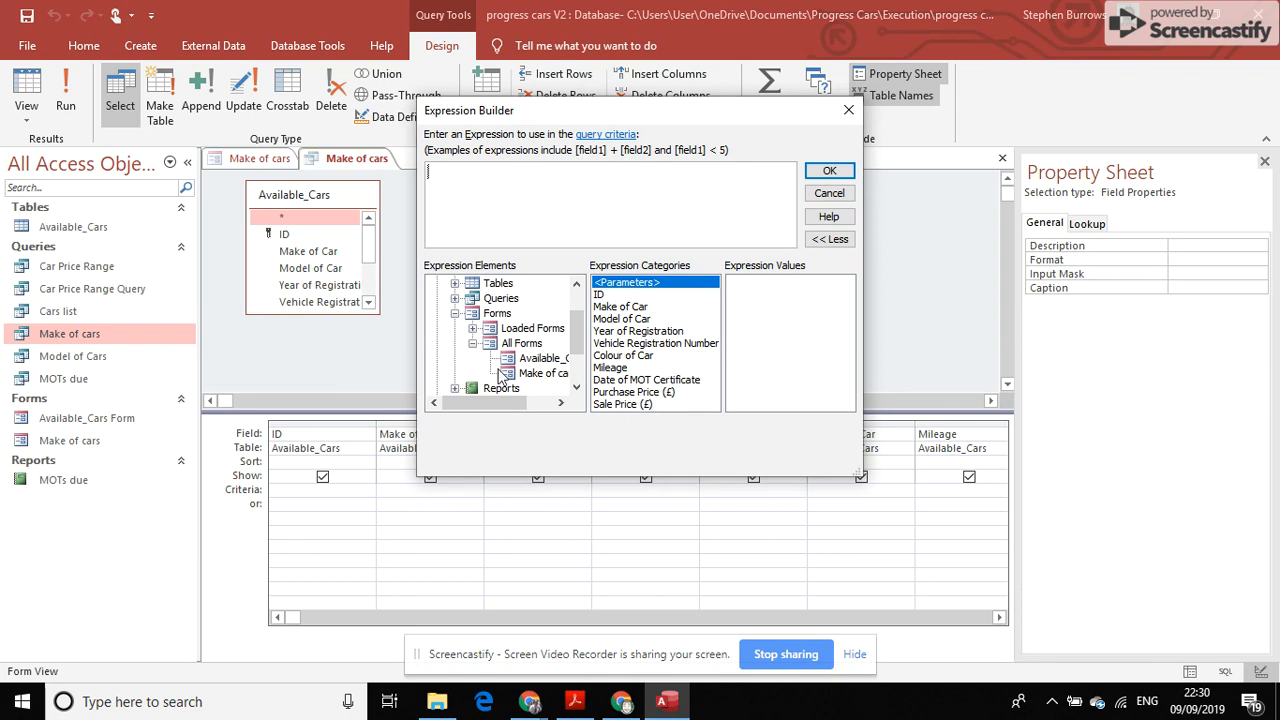
left_click(541, 374)
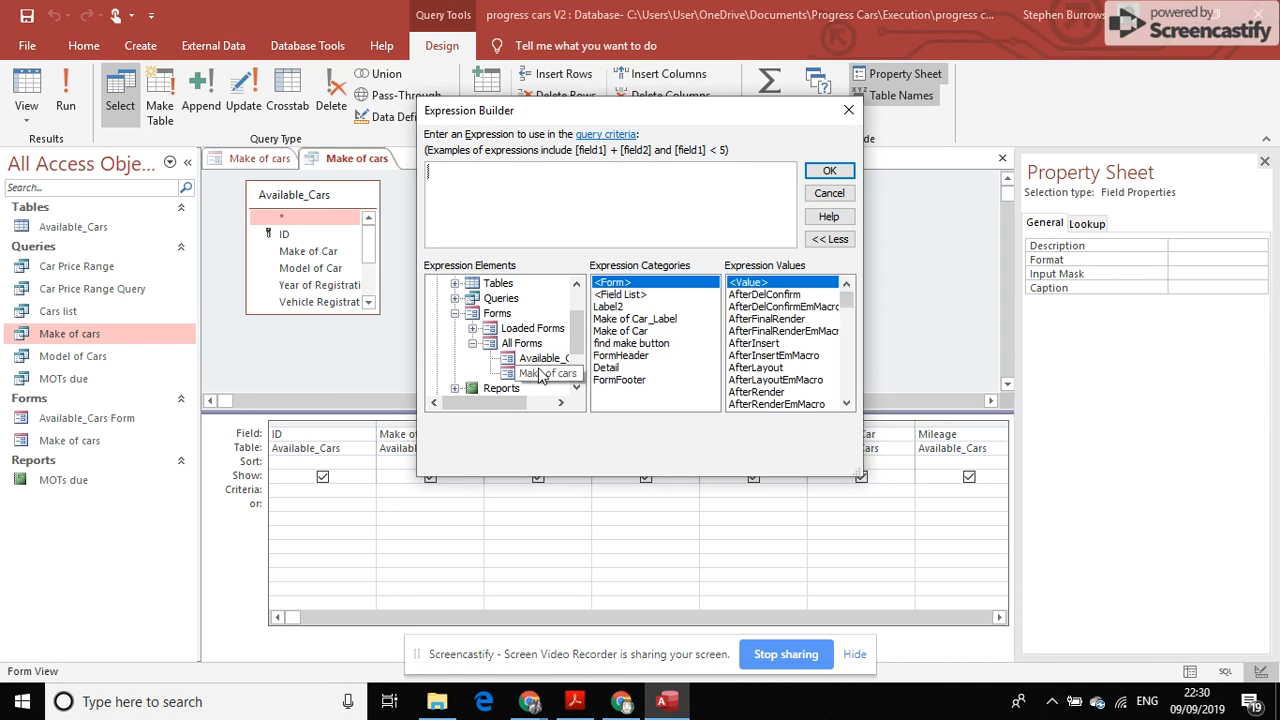
left_click(637, 334)
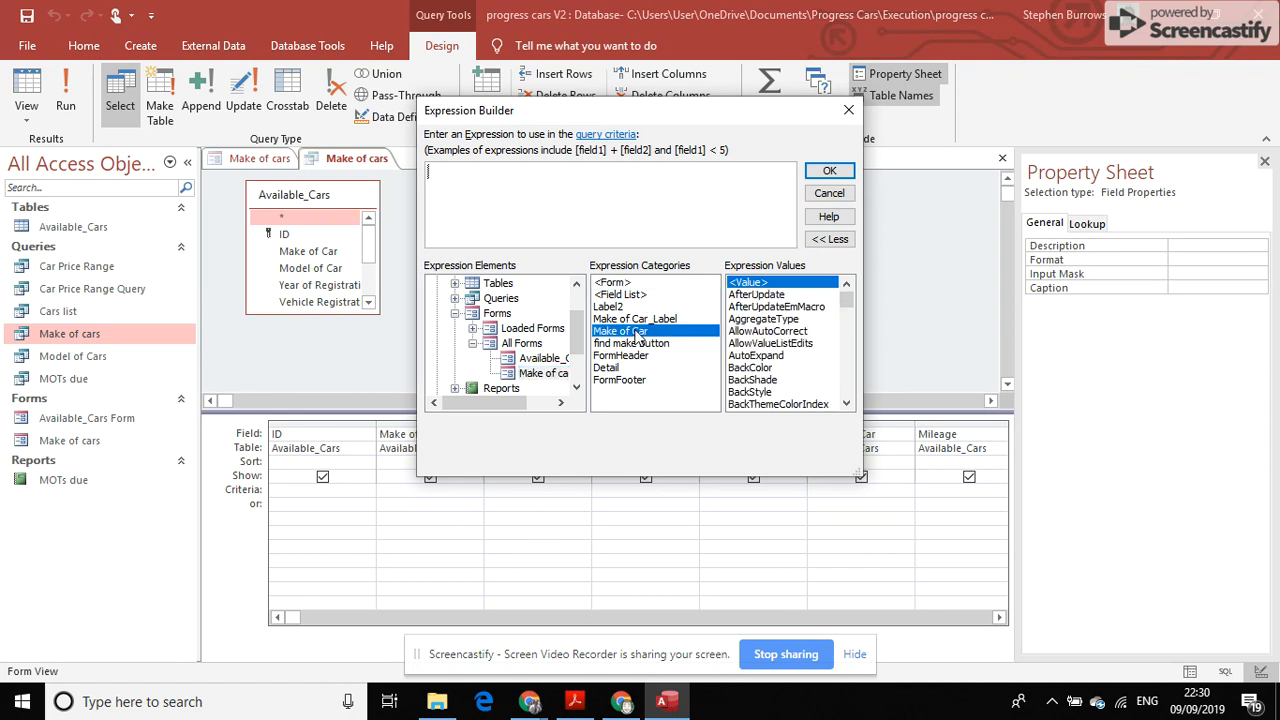
double_click(637, 334)
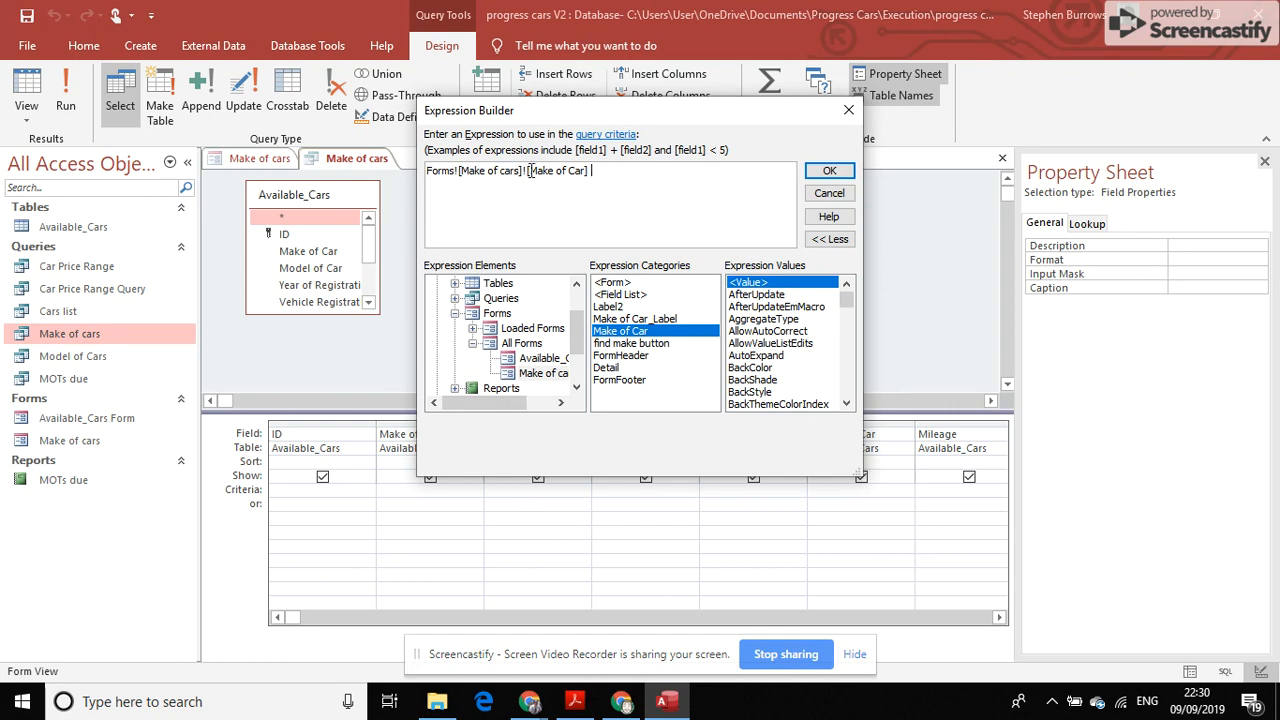
left_click(829, 172)
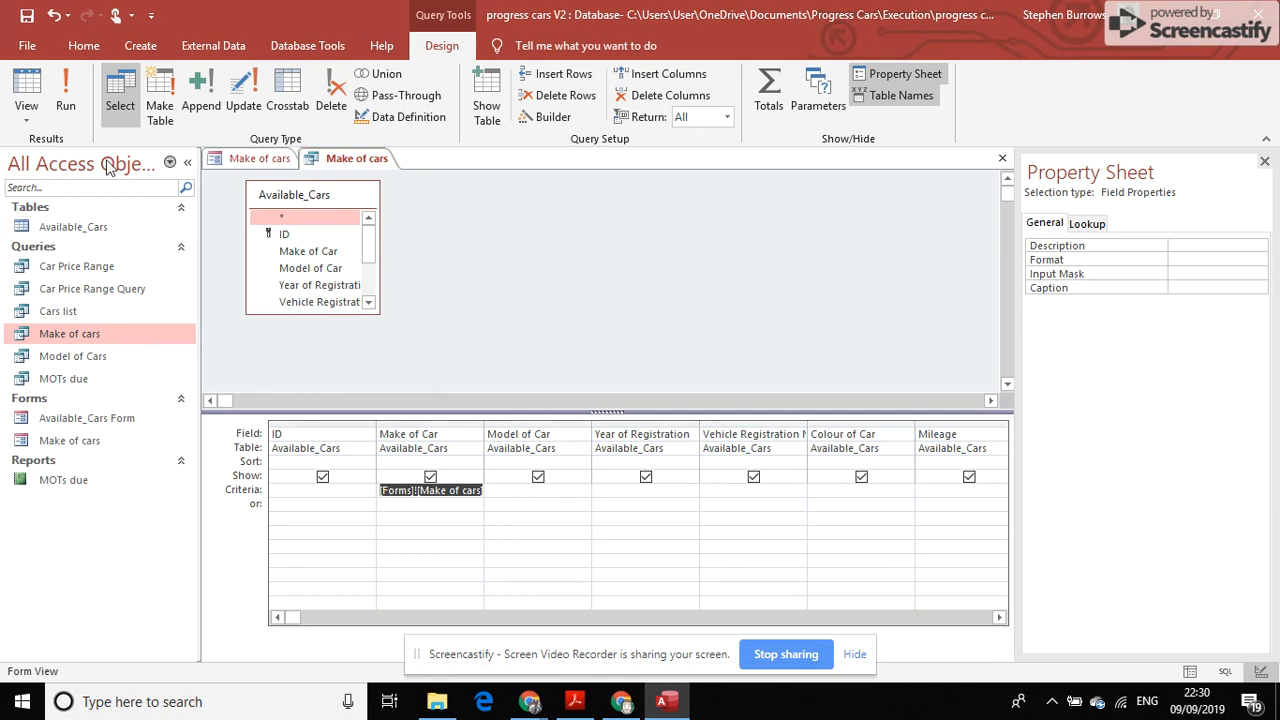
left_click(26, 15)
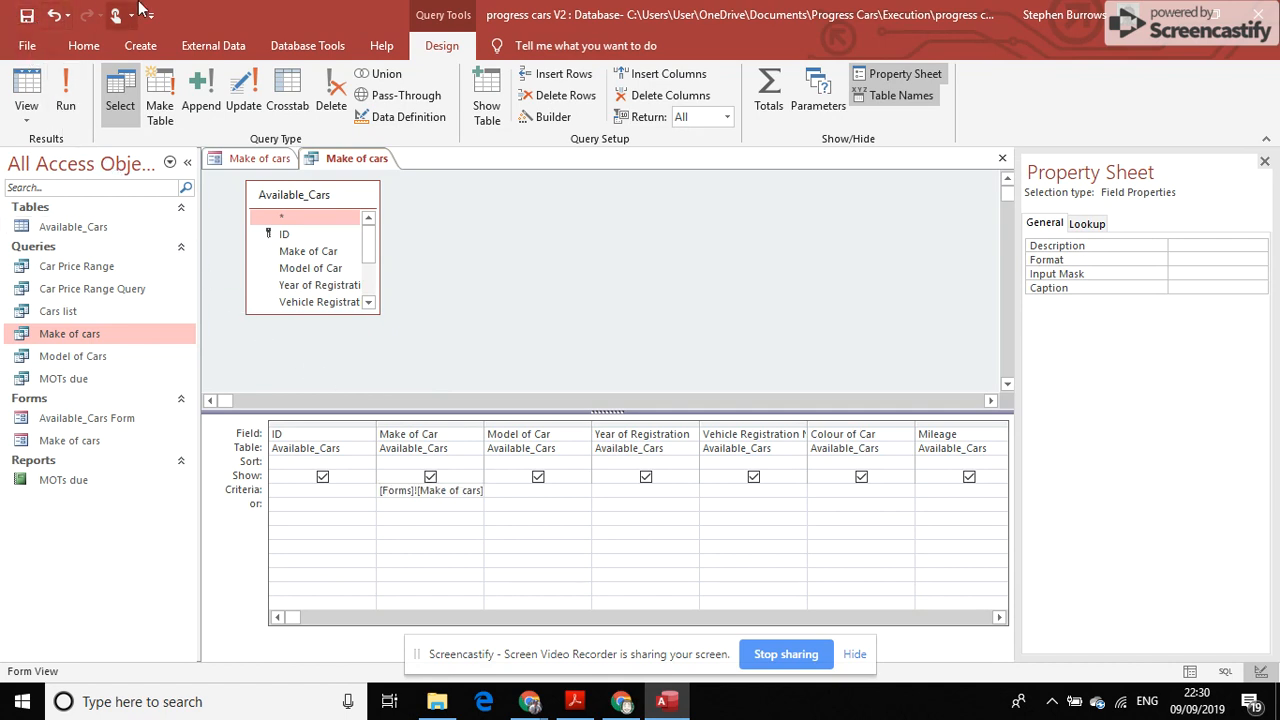
Return to the form, test the Find cars button with Honda chosen, and close the query results.
left_click(249, 160)
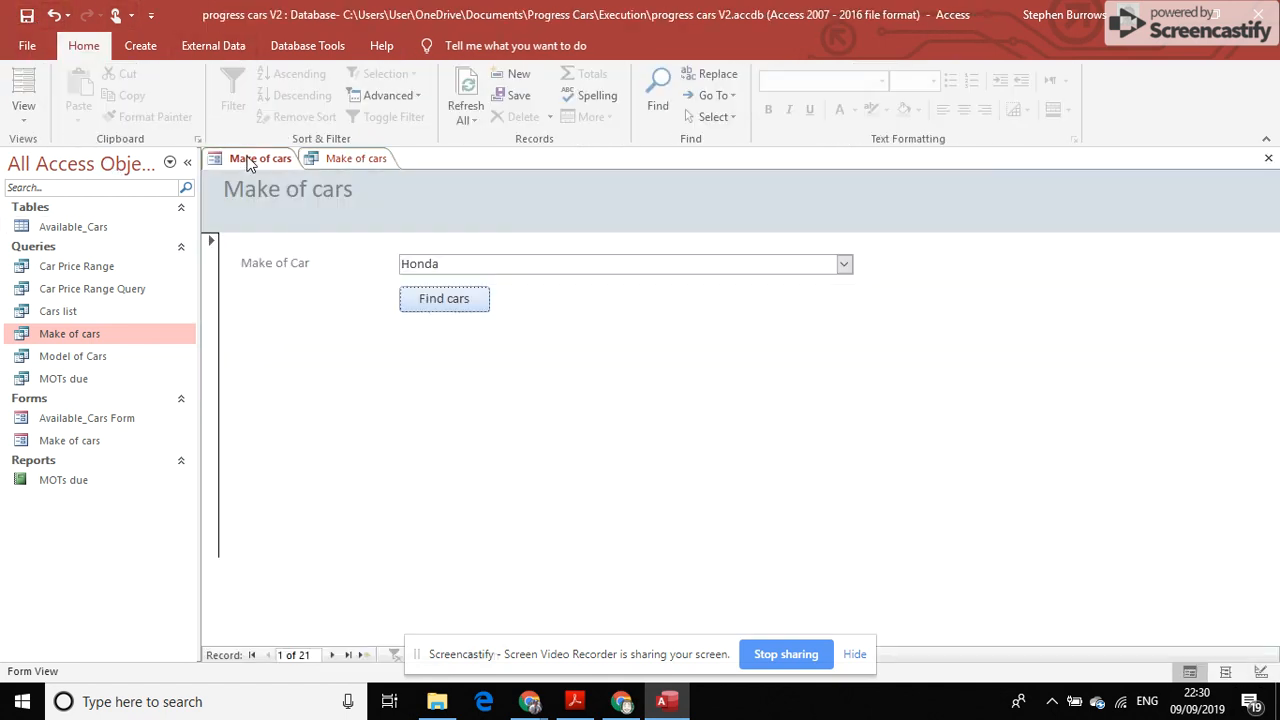
left_click(443, 300)
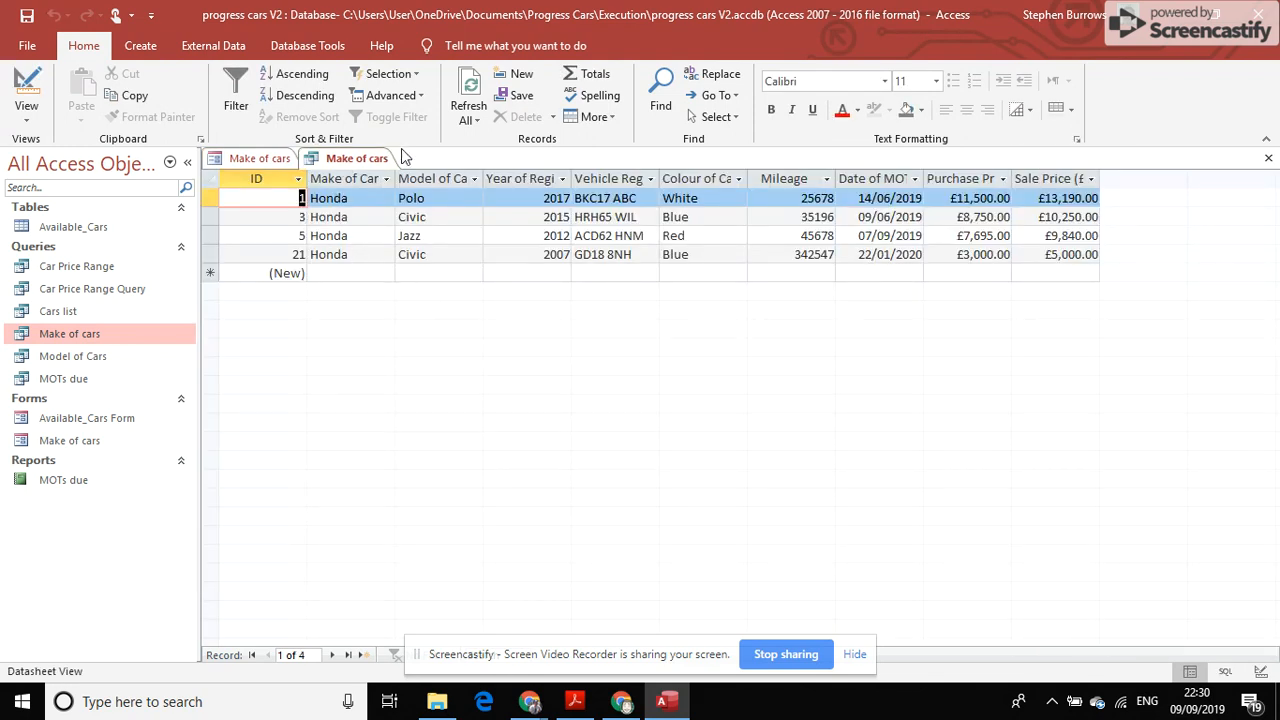
right_click(340, 163)
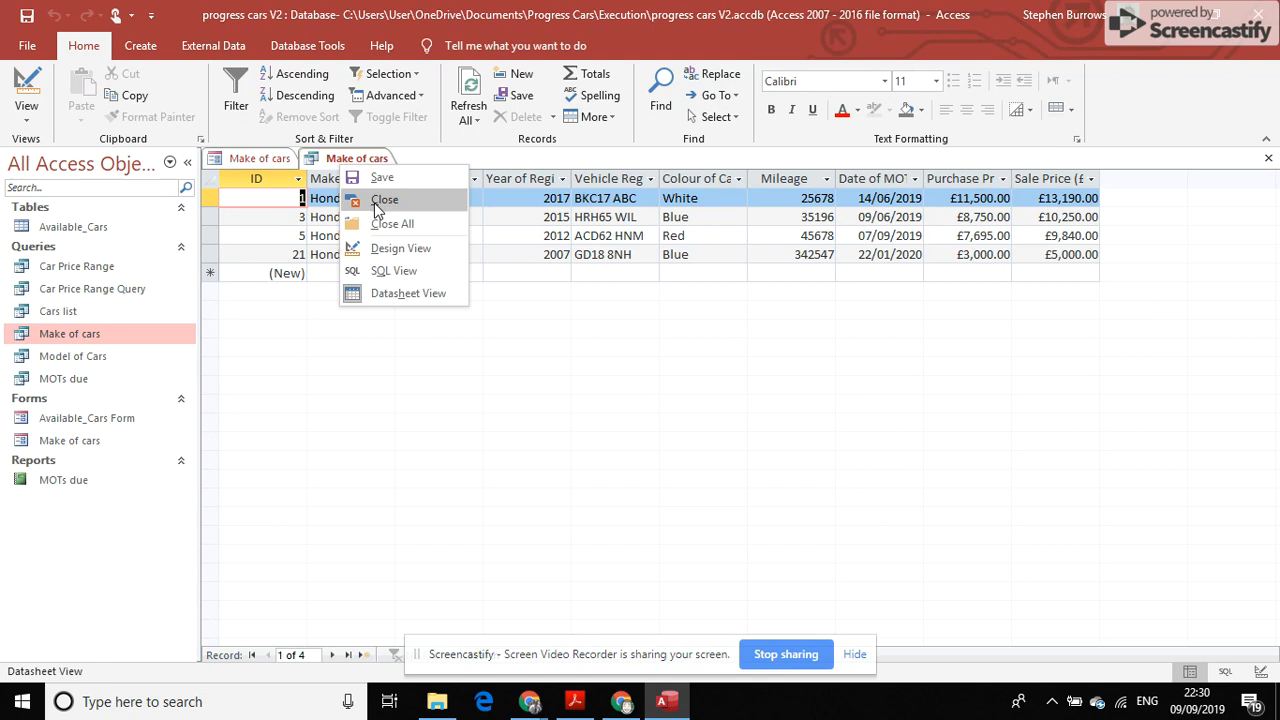
left_click(352, 199)
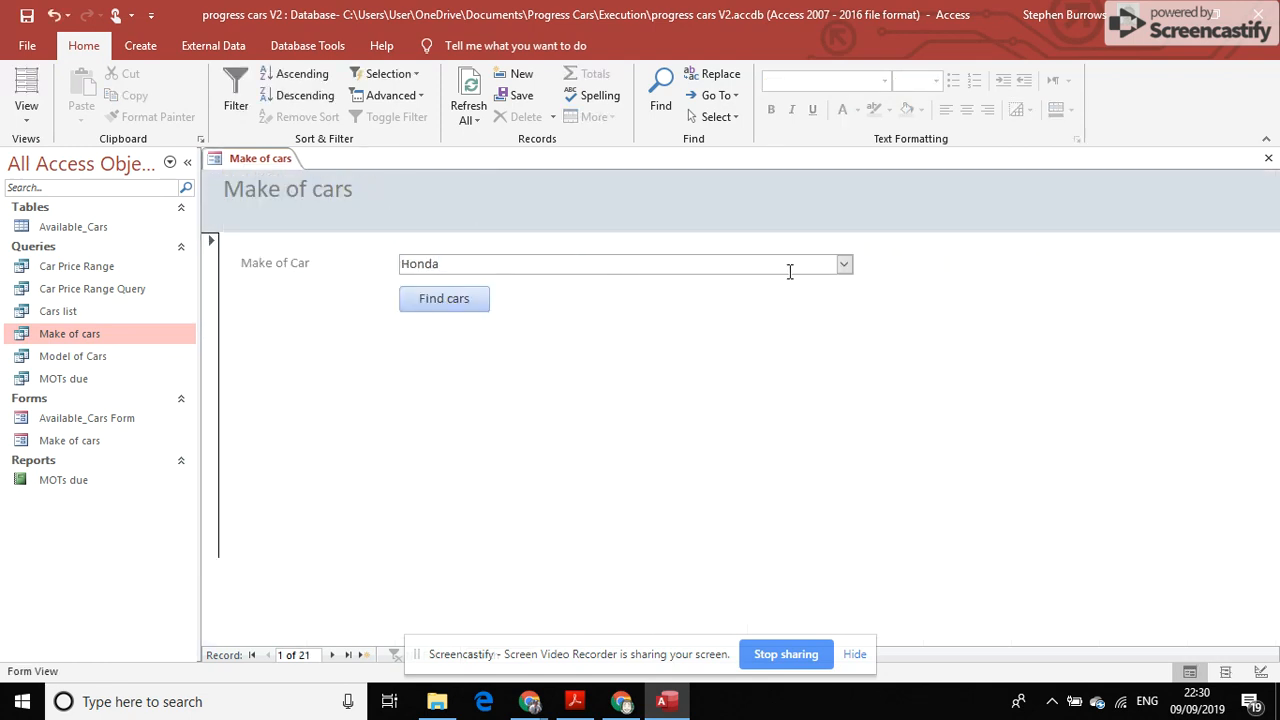
Choose Nissan in the Make of Car combo box and run the query with the Find cars button.
left_click(849, 270)
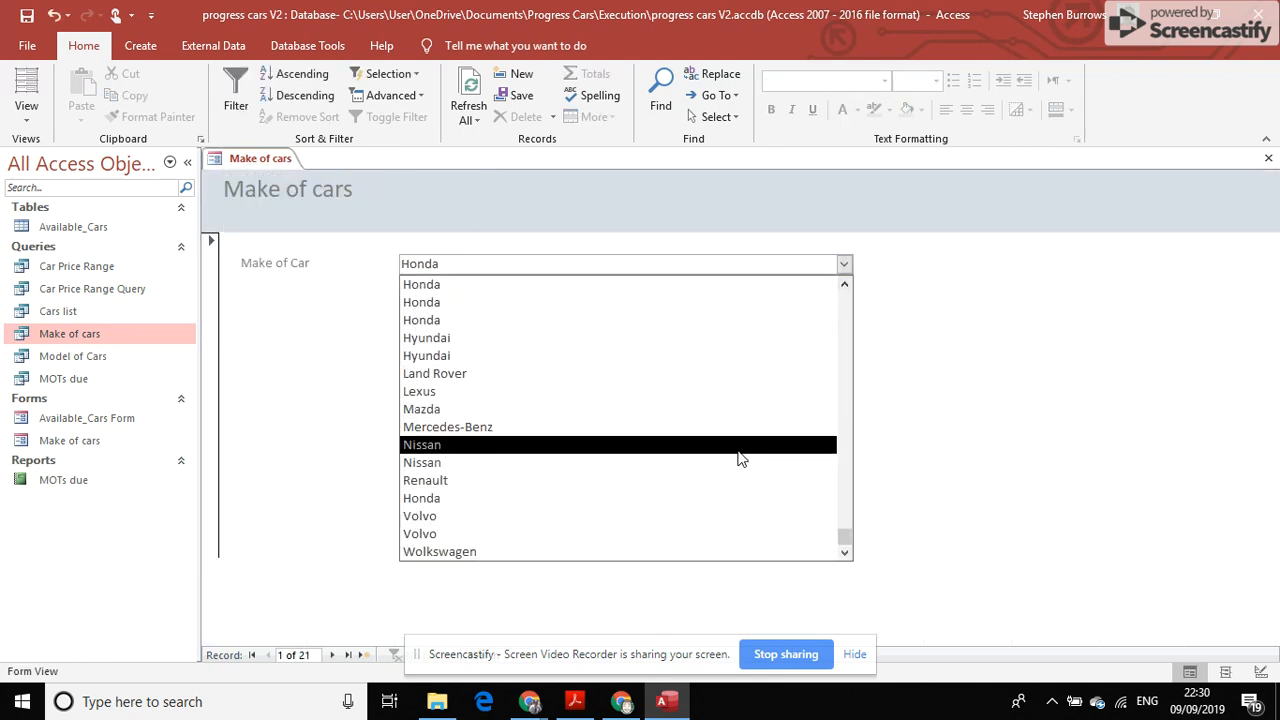
left_click(740, 445)
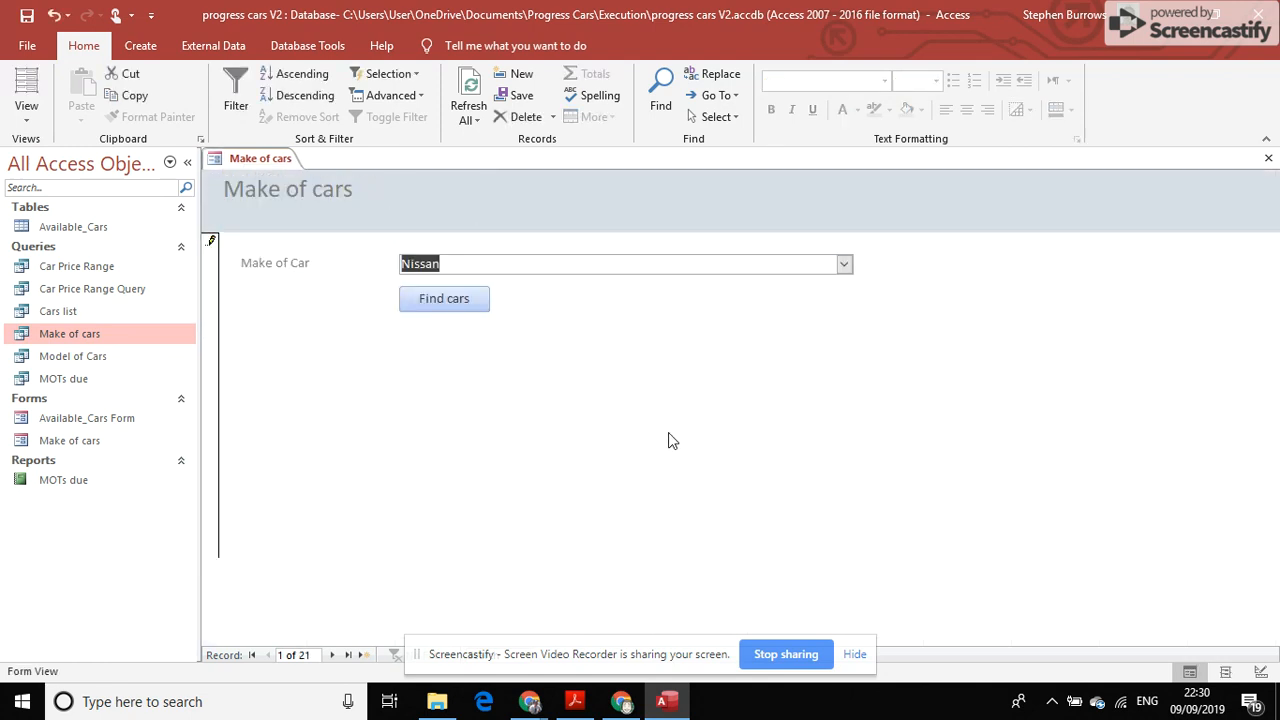
left_click(436, 297)
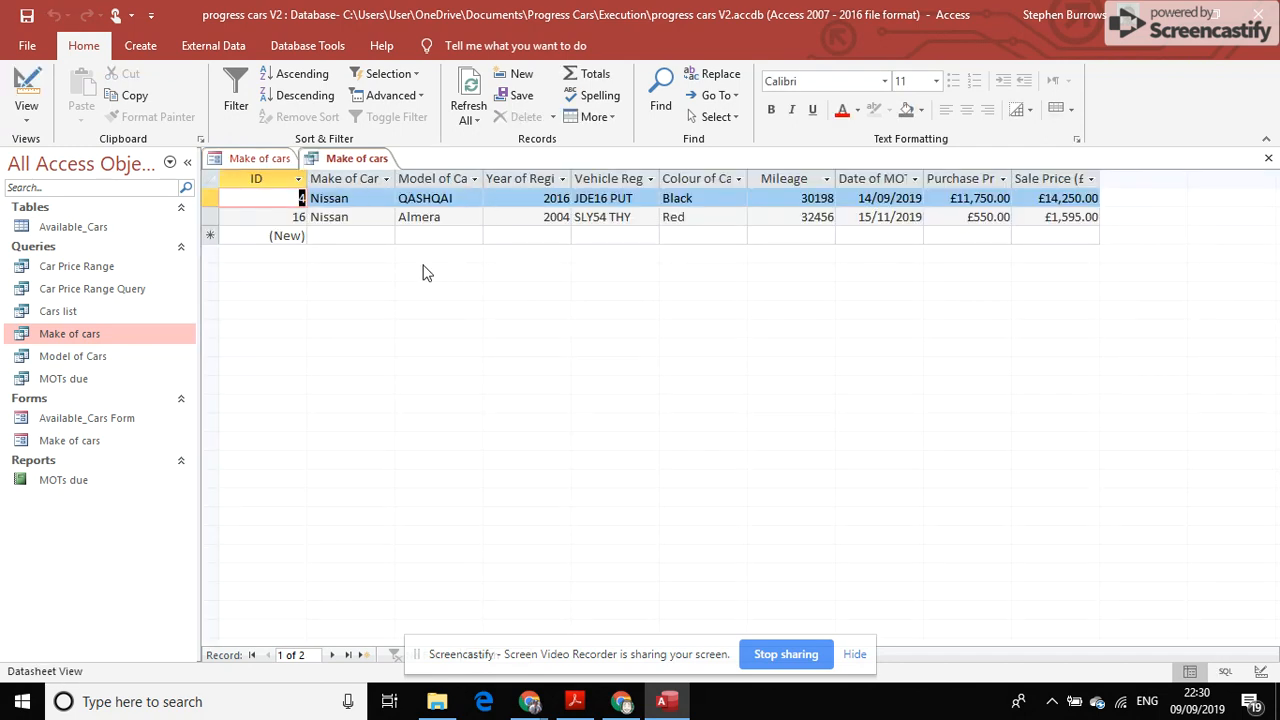